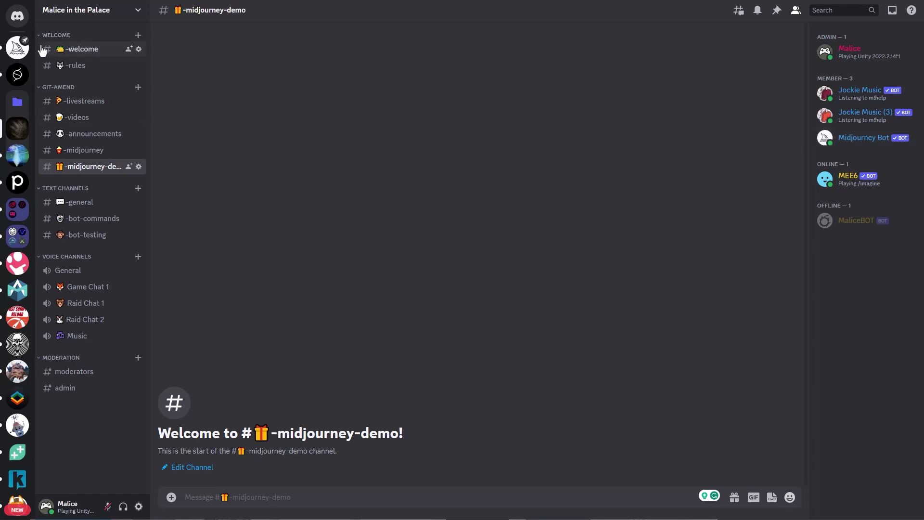
# Add the Midjourney Bot from the Midjourney server to Malice in the Palace, then go back there.
pyautogui.click(18, 50)
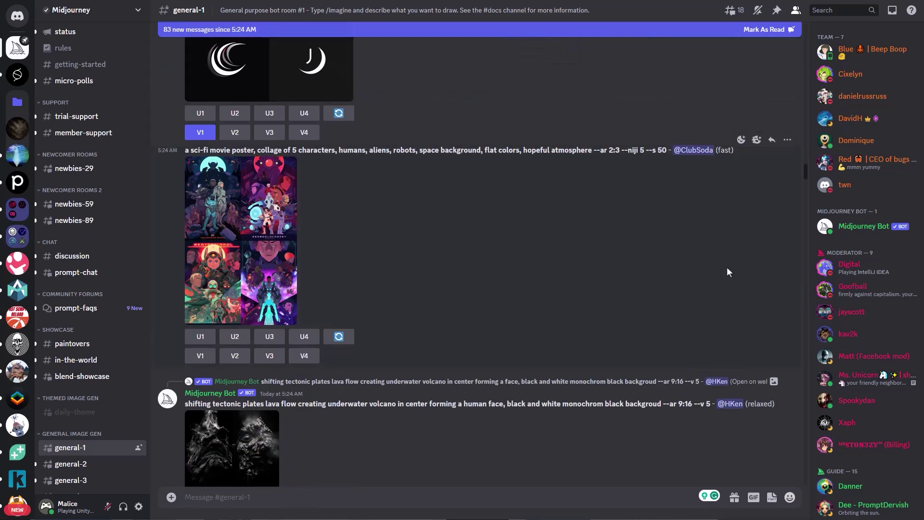
pyautogui.click(842, 235)
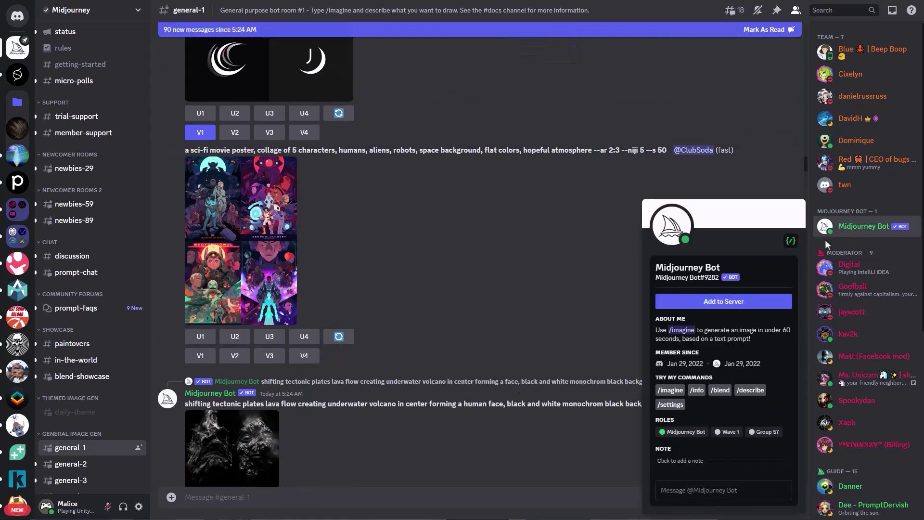
pyautogui.click(759, 305)
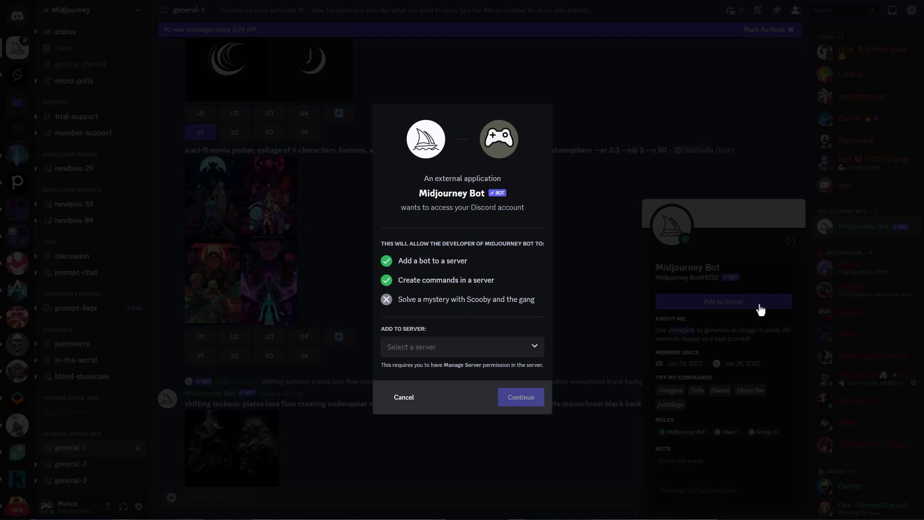
pyautogui.click(531, 350)
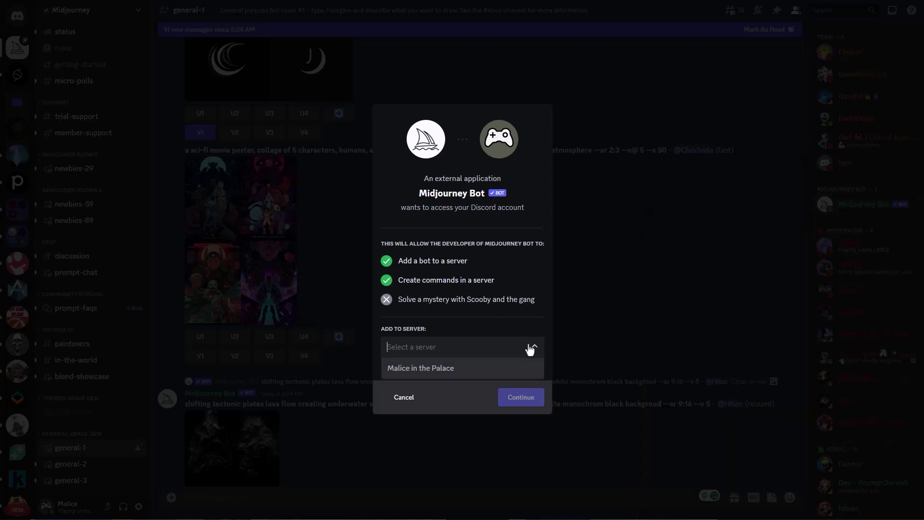
pyautogui.click(452, 367)
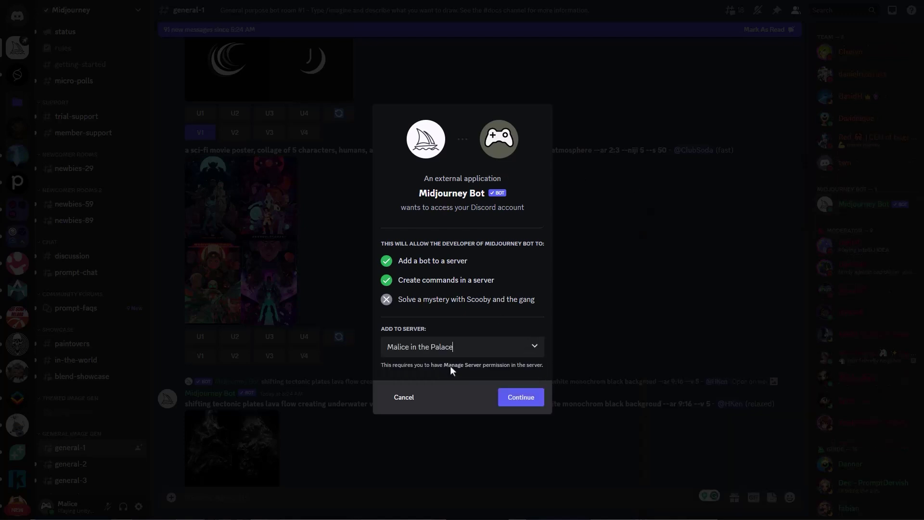
pyautogui.click(529, 404)
pyautogui.click(385, 450)
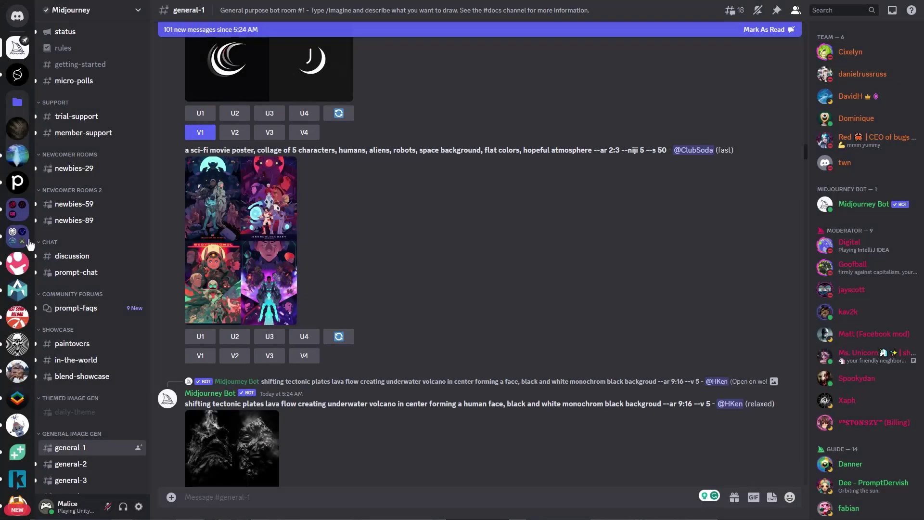
# In #midjourney-demo, run /imagine with the prompt 'zelda, fine line art'.
pyautogui.click(18, 129)
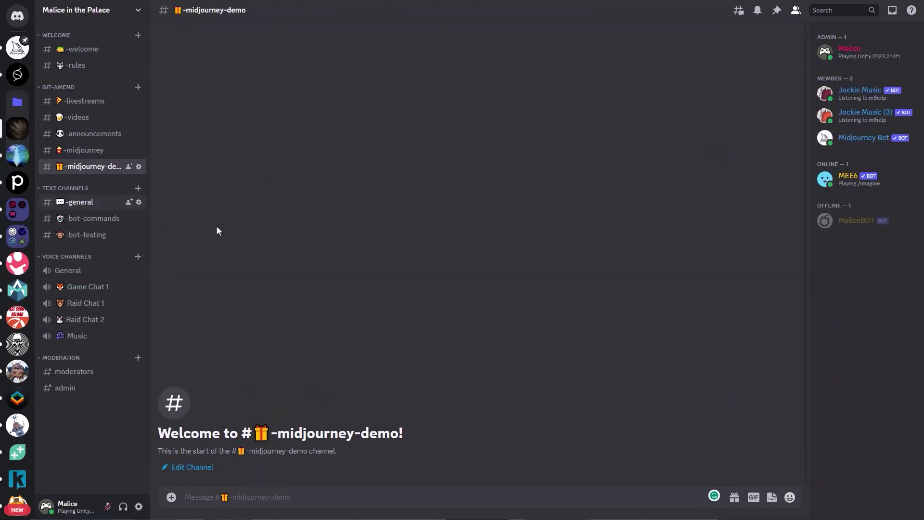
pyautogui.write('/imagine')
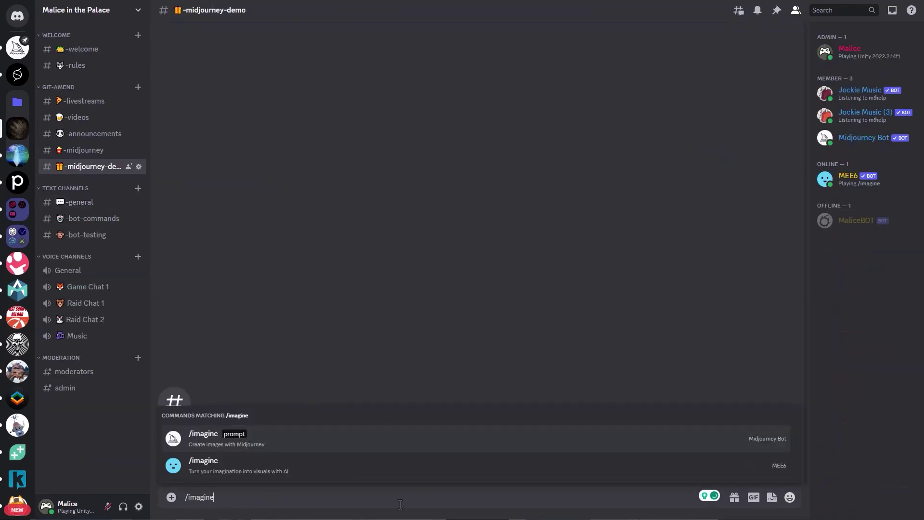
pyautogui.press('Return')
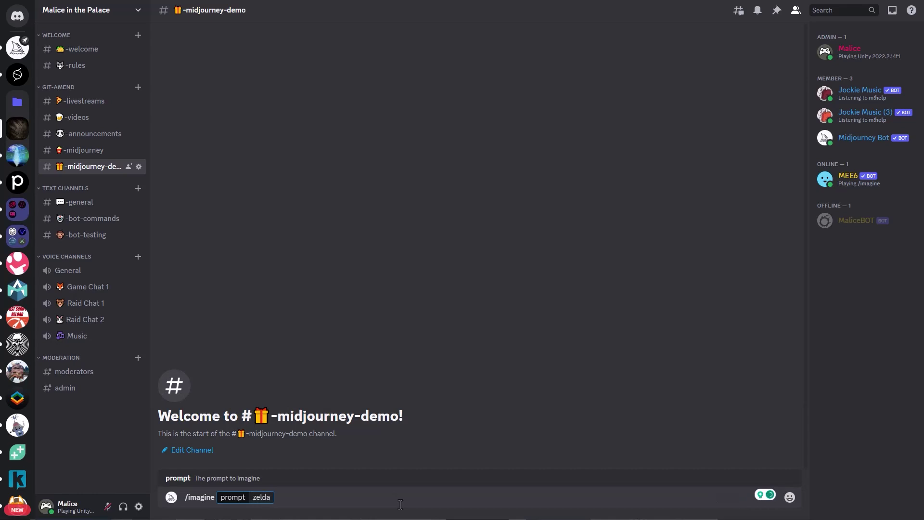
pyautogui.write('zelda, fine line art')
pyautogui.press('Return')
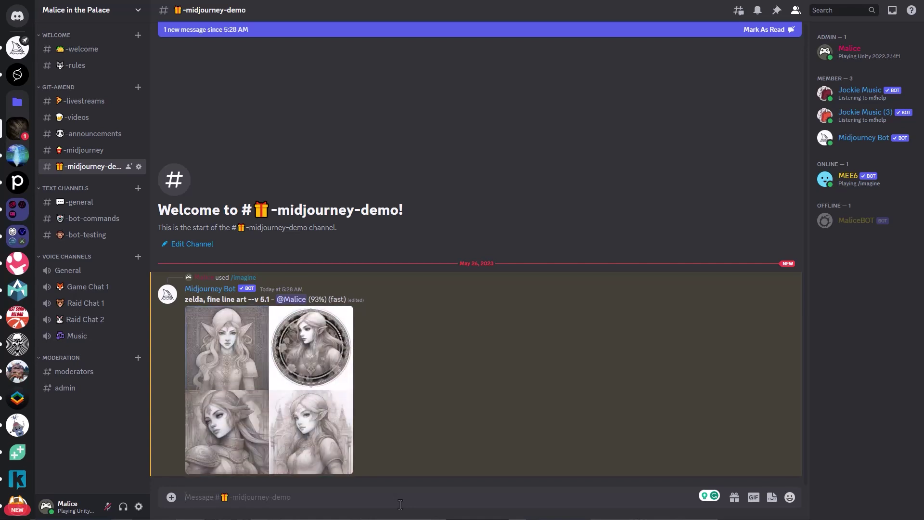
# Inspect the resulting grid, upscale image 4 and view it full size.
pyautogui.click(309, 385)
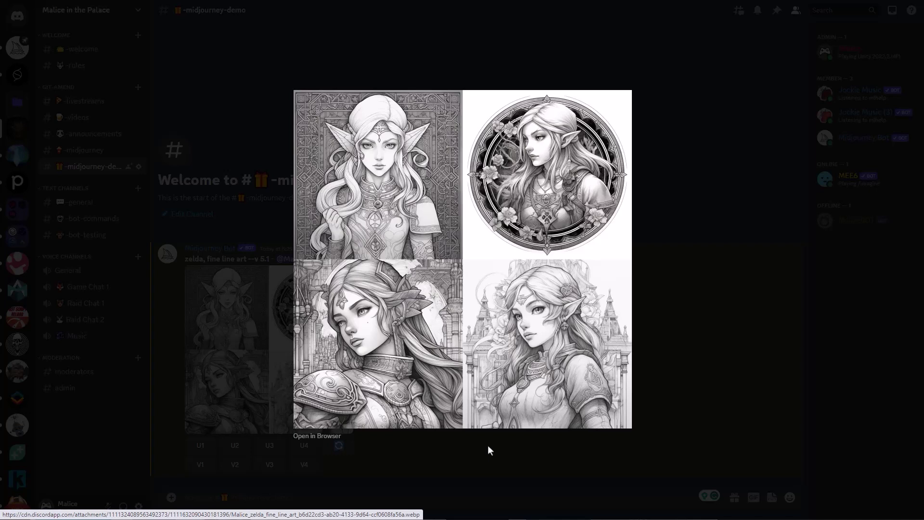
pyautogui.click(488, 447)
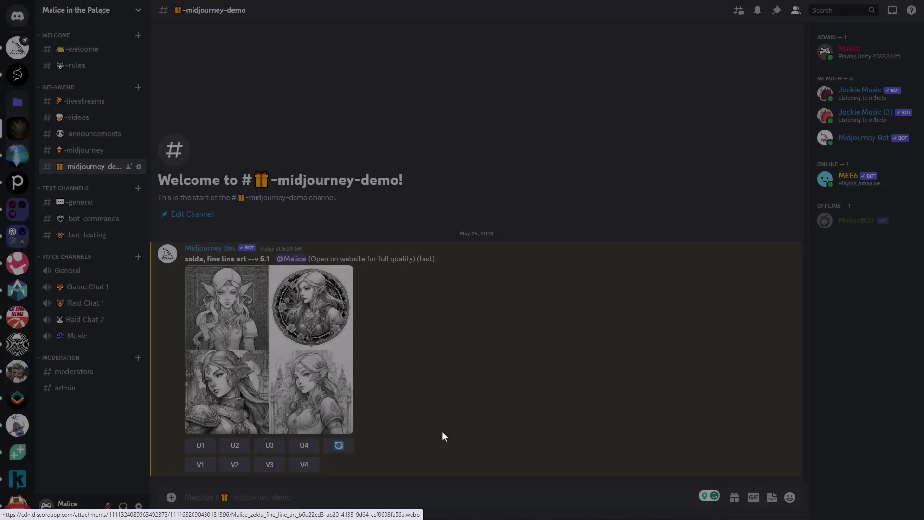
pyautogui.click(304, 445)
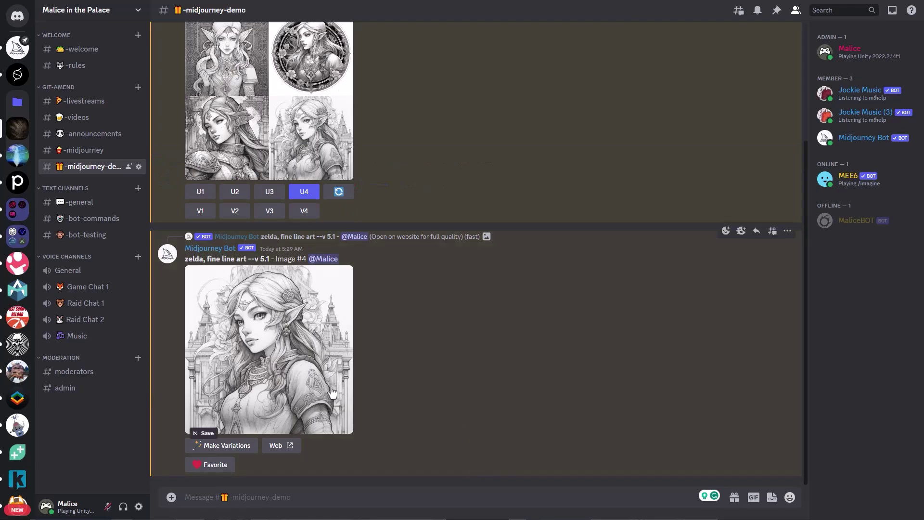
pyautogui.click(337, 390)
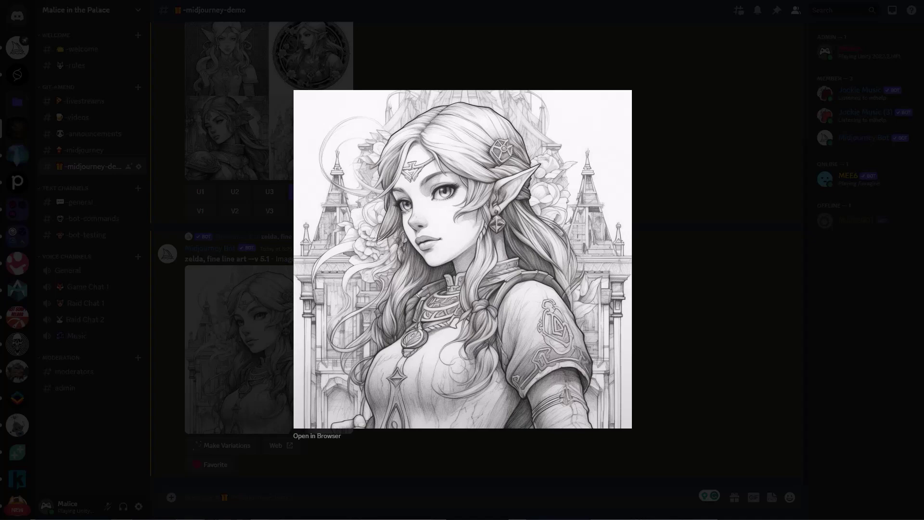
# Toggle Midjourney remix mode with /prefer remix until it is on.
pyautogui.click(284, 501)
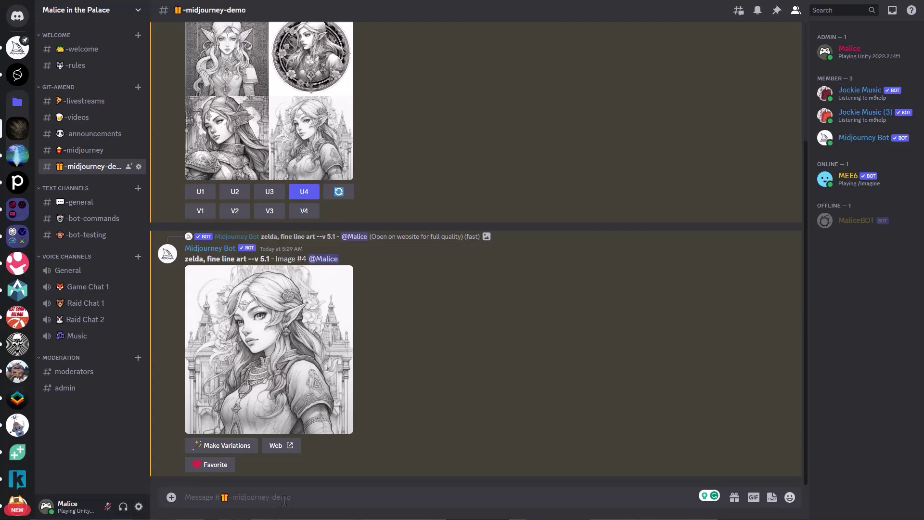
pyautogui.write('/p')
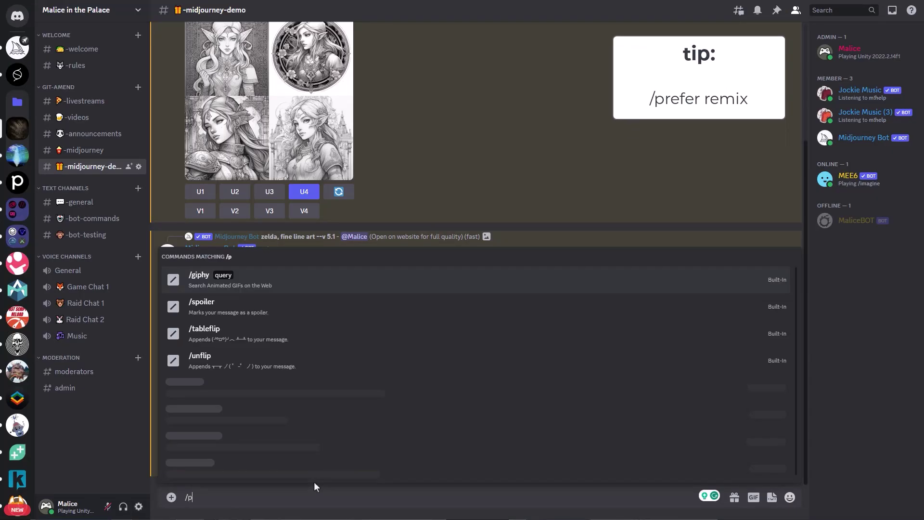
pyautogui.write('refer rem')
pyautogui.press('Return')
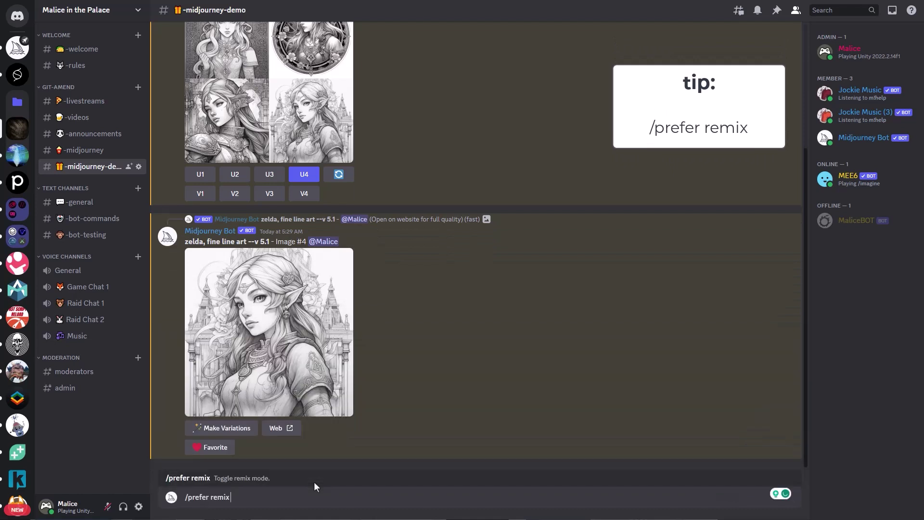
pyautogui.press('Return')
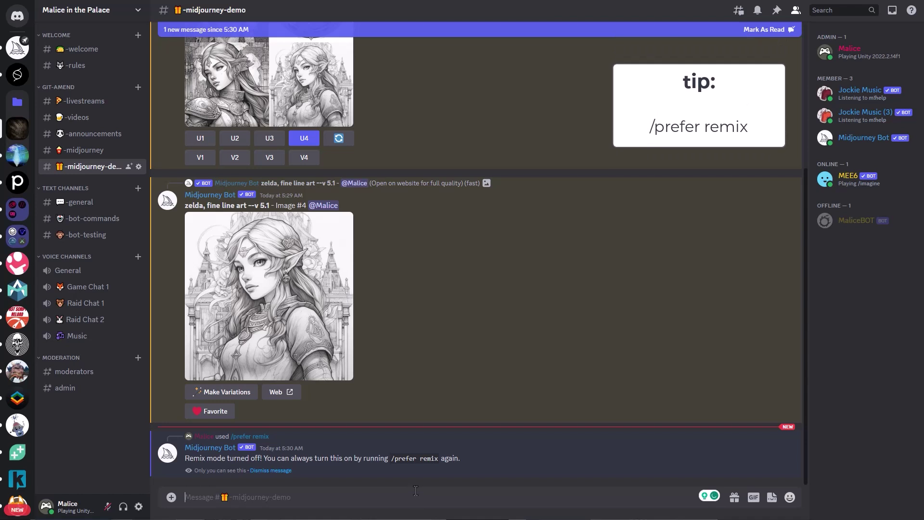
pyautogui.write('/prefer remix')
pyautogui.press('Return')
pyautogui.press('Return')
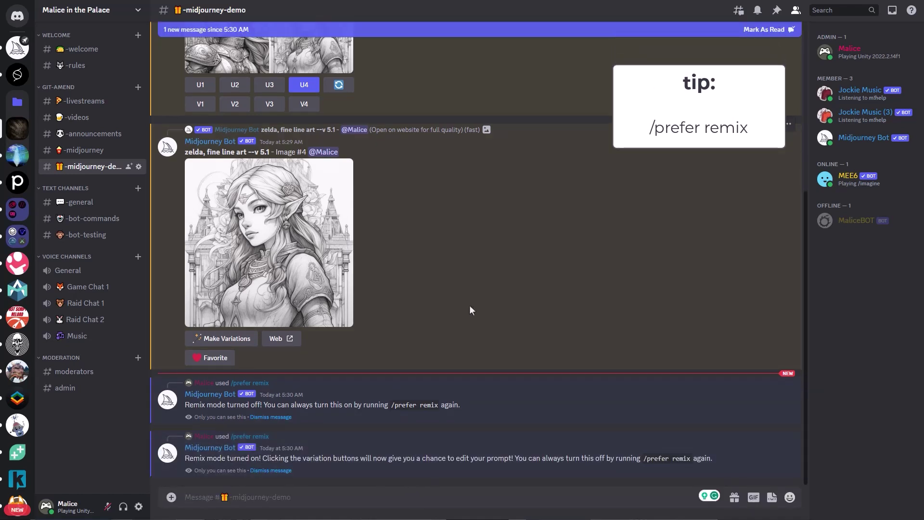
# Remix image 4 with the prompt 'zelda with a furry companion, fine line art --v 5.1'.
pyautogui.scroll(5, 471, 310)
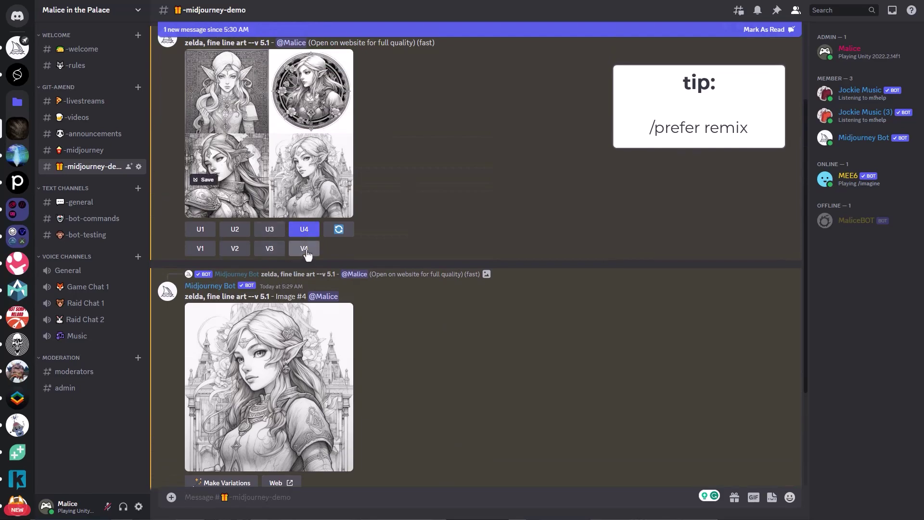
pyautogui.click(304, 249)
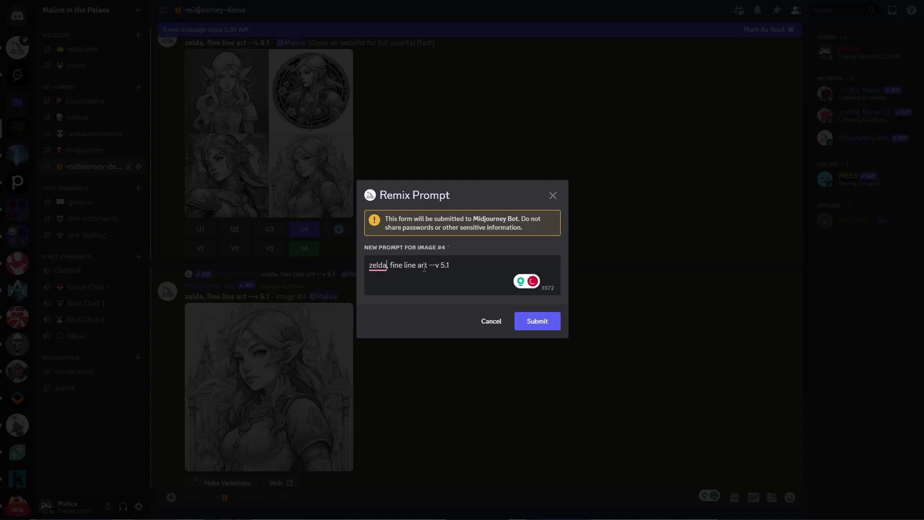
pyautogui.write('with a furry')
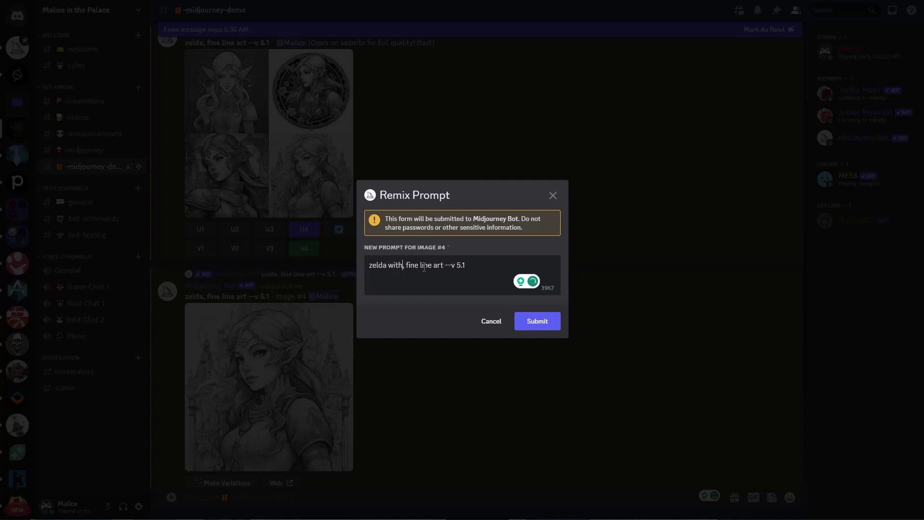
pyautogui.write(' companion')
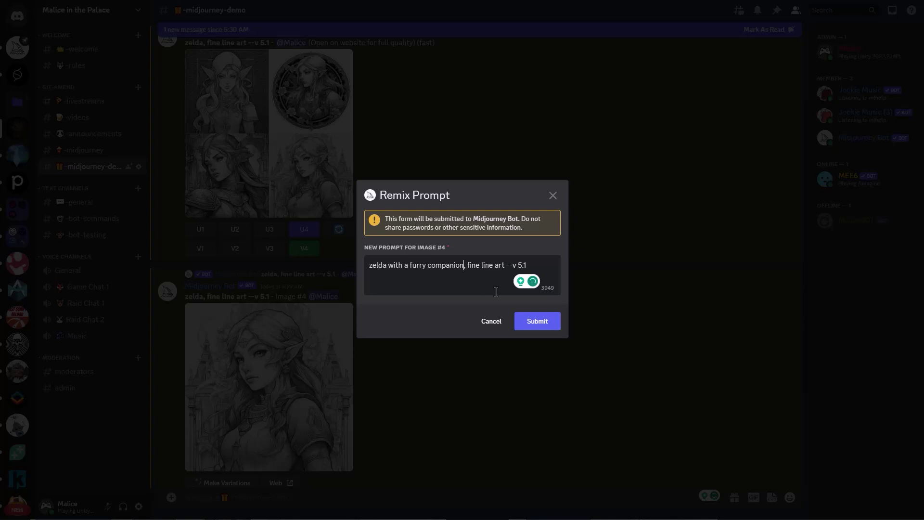
pyautogui.click(538, 322)
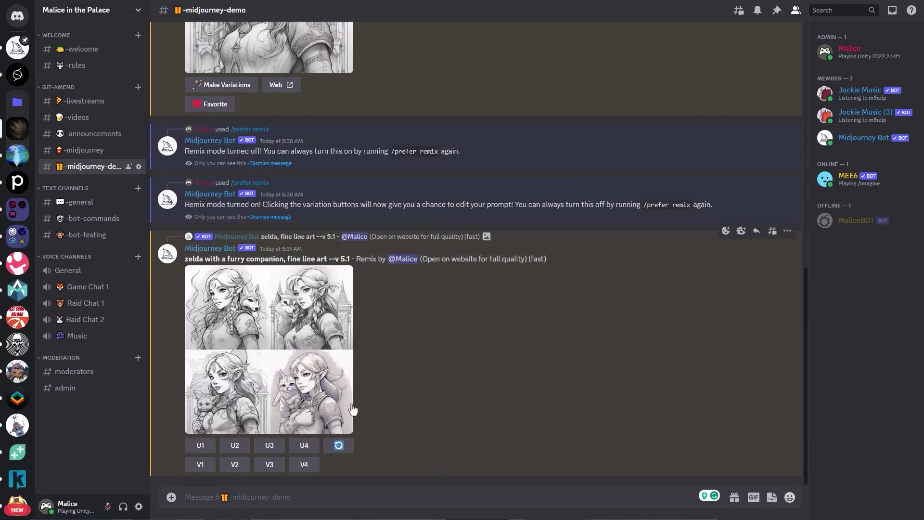
# Review the furry-companion grid, upscale image 1 and preview it full size.
pyautogui.click(310, 391)
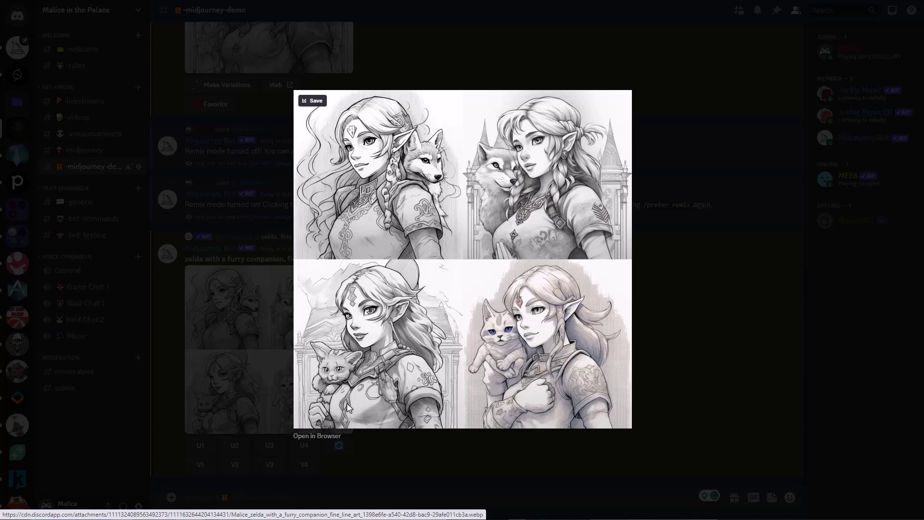
pyautogui.click(522, 473)
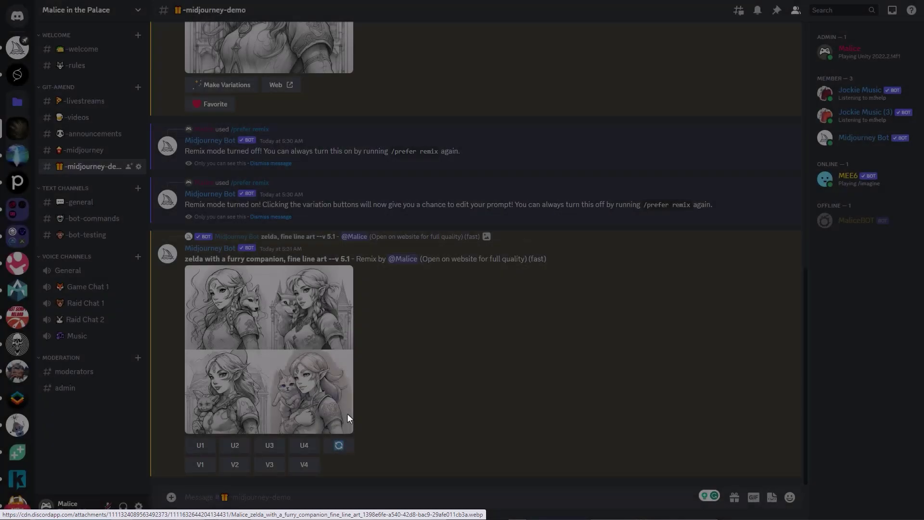
pyautogui.click(200, 445)
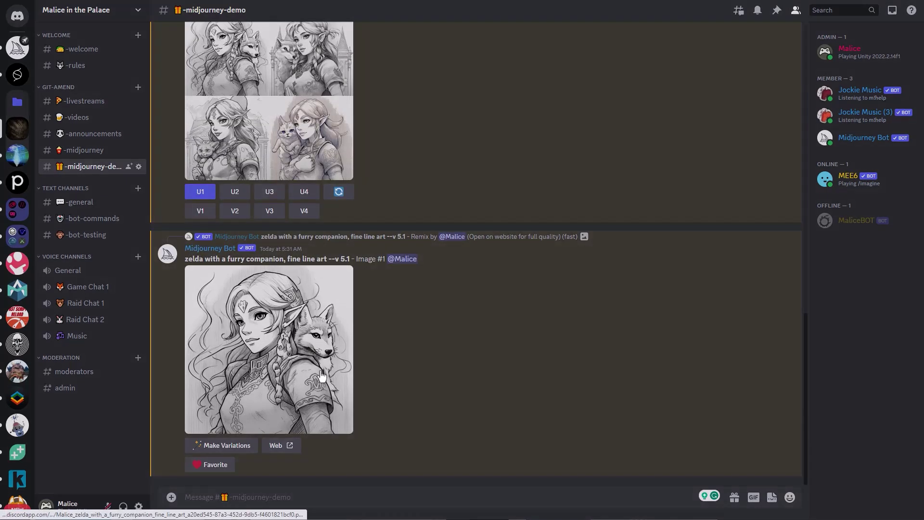
pyautogui.click(322, 377)
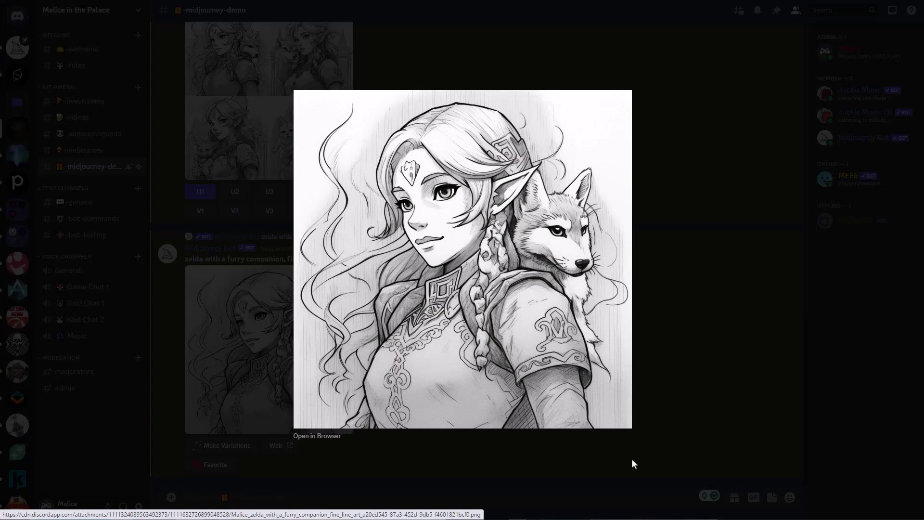
pyautogui.click(557, 462)
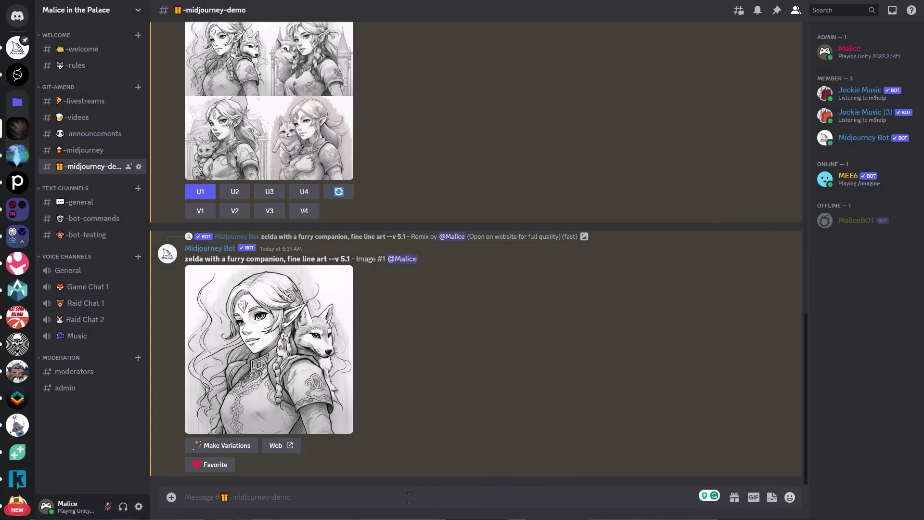
# Post samurai_princess.png to the channel and copy its image address.
pyautogui.hotkey('ctrl', 'v')
pyautogui.press('Return')
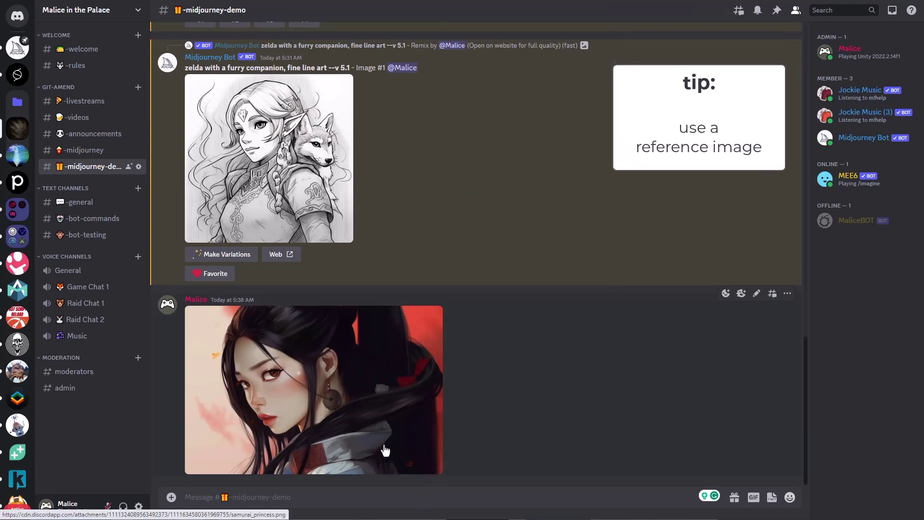
pyautogui.click(385, 449)
pyautogui.rightClick(429, 319)
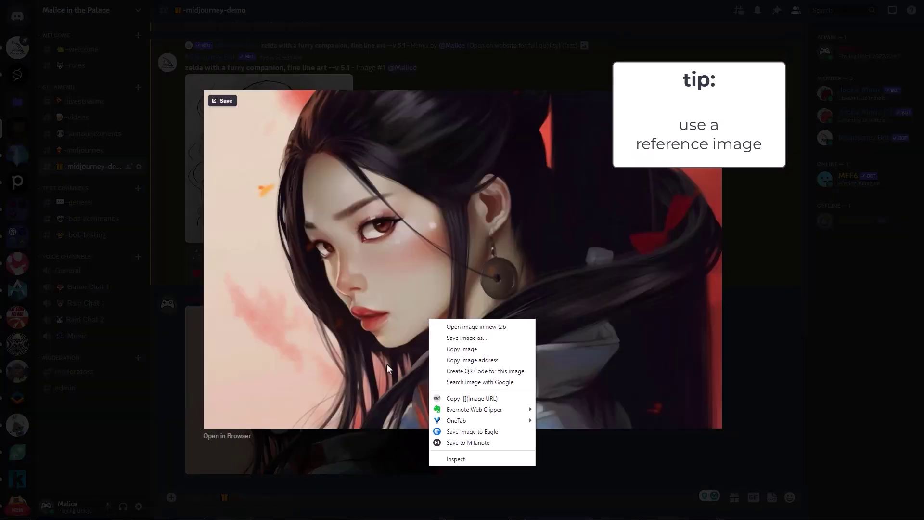
pyautogui.click(466, 361)
pyautogui.click(457, 472)
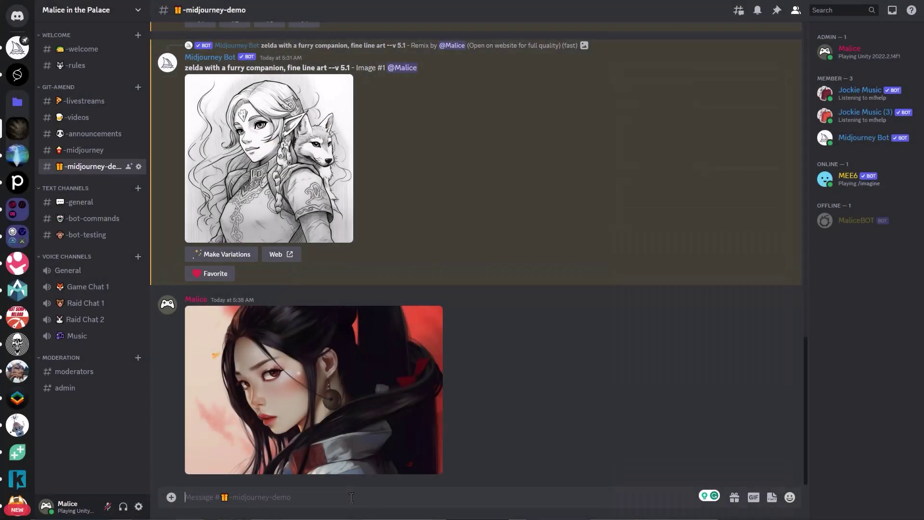
# Run /imagine with the image URL plus 'full body, in the style of multi-panel composition, wintercore, deep red'.
pyautogui.write('/imagine')
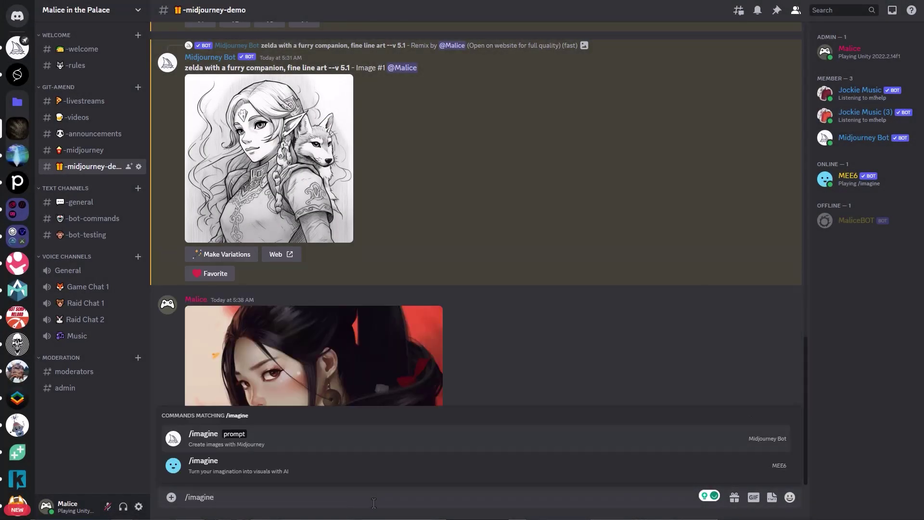
pyautogui.press('Return')
pyautogui.hotkey('ctrl', 'v')
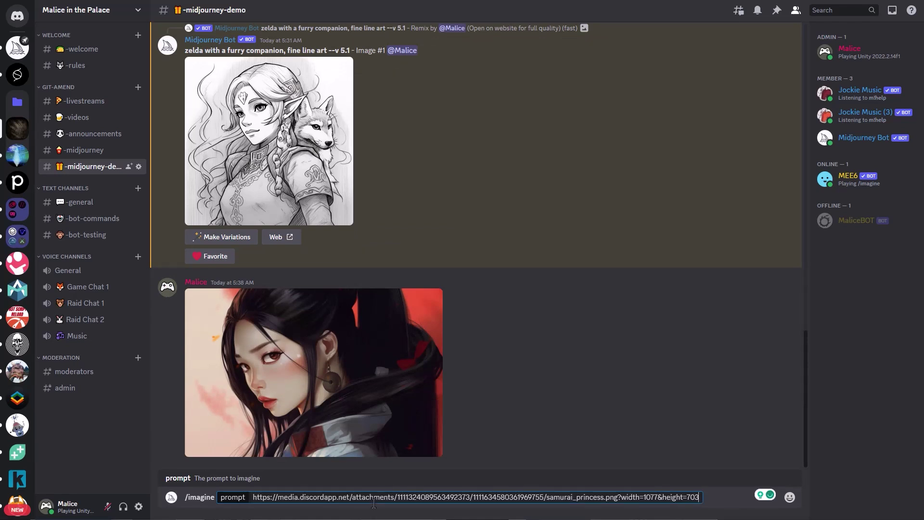
pyautogui.write('full body, in the s')
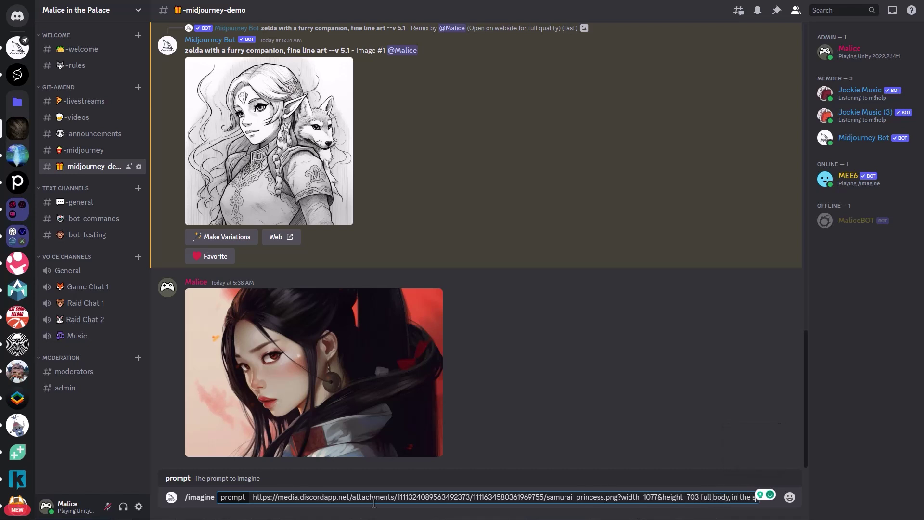
pyautogui.write('tyle of multi')
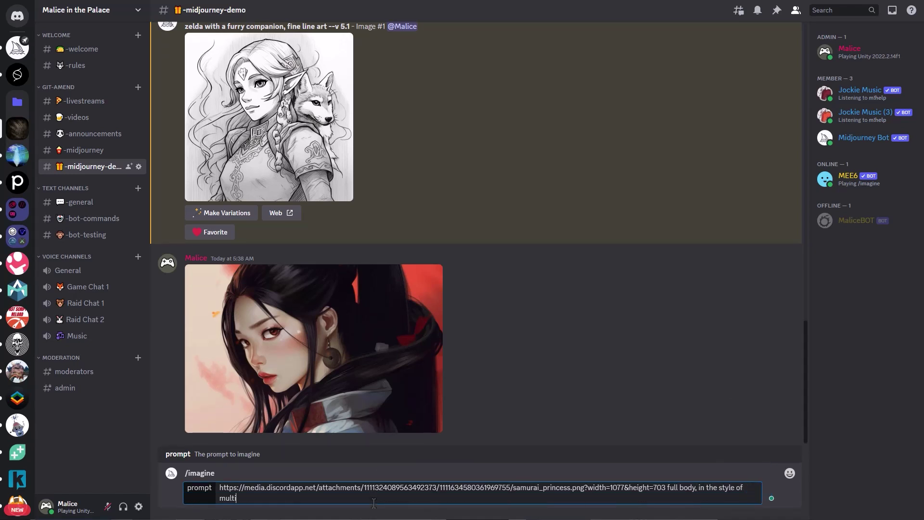
pyautogui.write('-panel composition, wintercore, deep red')
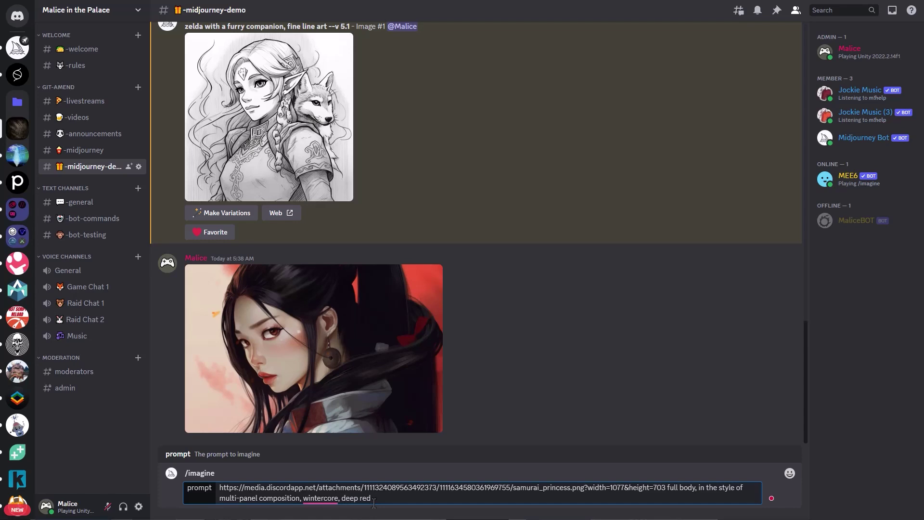
pyautogui.press('Return')
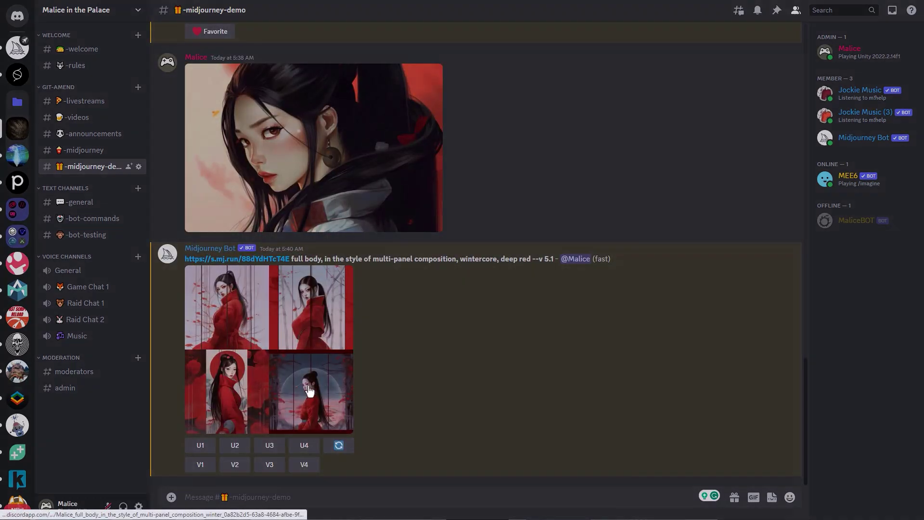
pyautogui.click(309, 391)
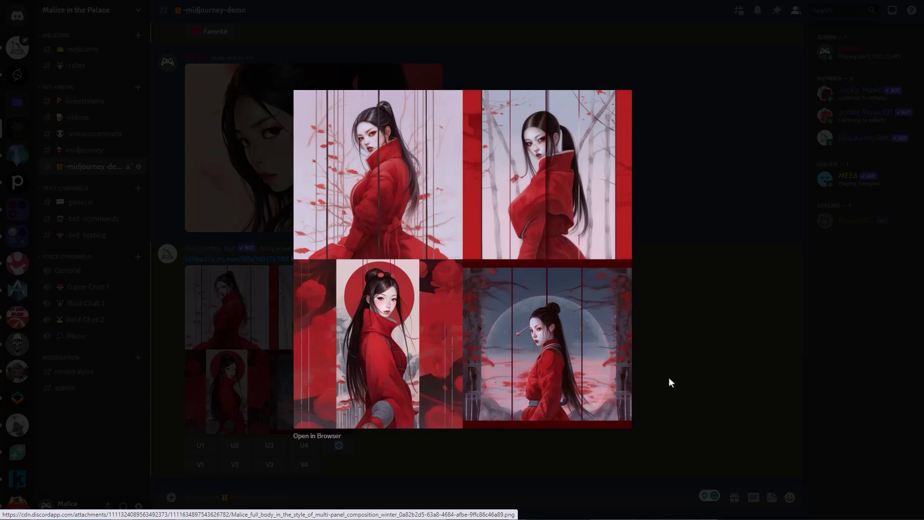
# Upscale the third red multi-panel render and preview the result enlarged.
pyautogui.moveTo(376, 380)
pyautogui.click(712, 404)
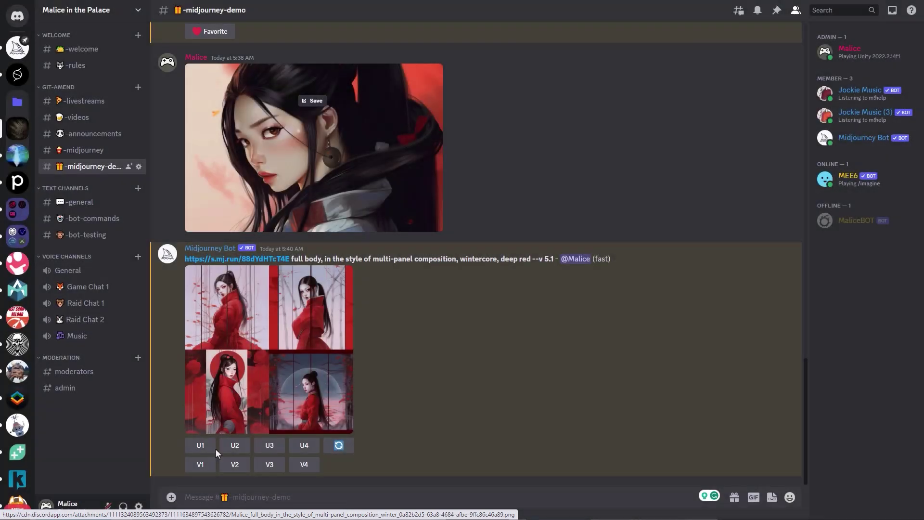
pyautogui.click(271, 448)
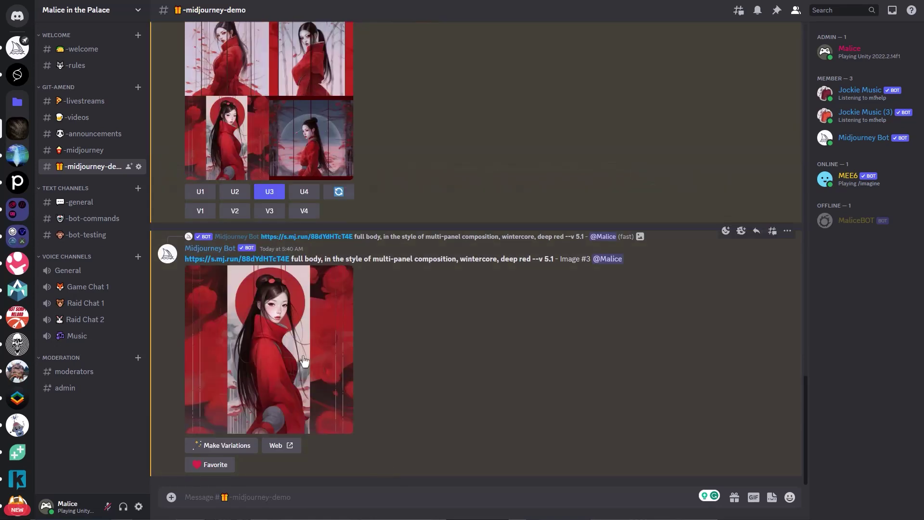
pyautogui.click(304, 361)
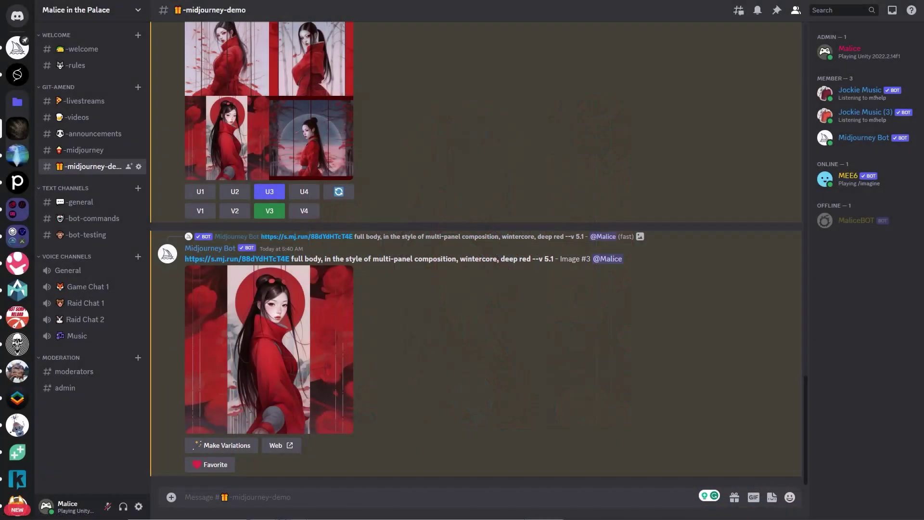
# Run /imagine 'top-down view of an empty battlefield, hyper-realistic pop, cinematic --ar 16:9 --tile'.
pyautogui.write('/im')
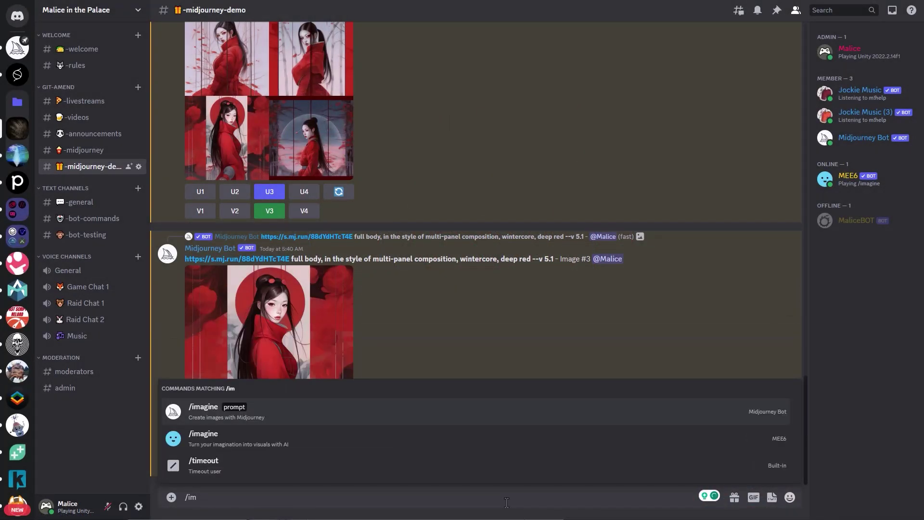
pyautogui.press('Tab')
pyautogui.write('top-down view of an')
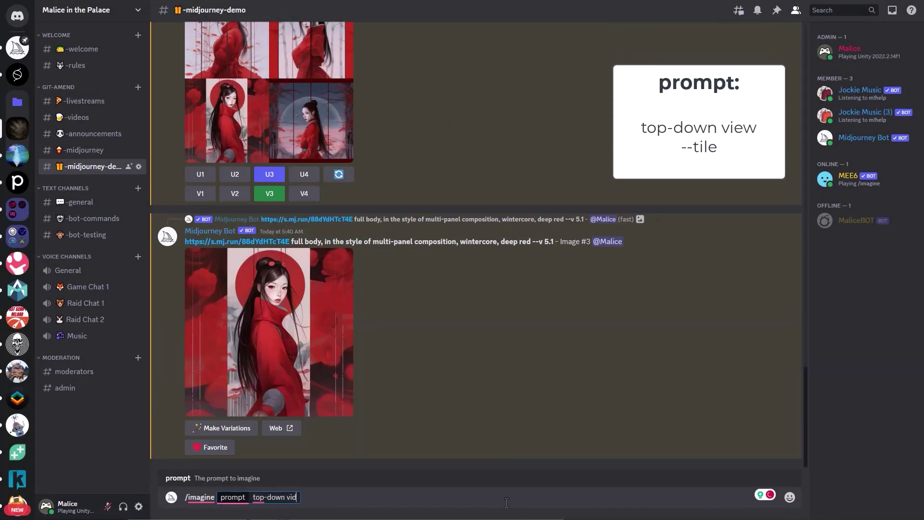
pyautogui.write(' empty battlefield, hyper-realis')
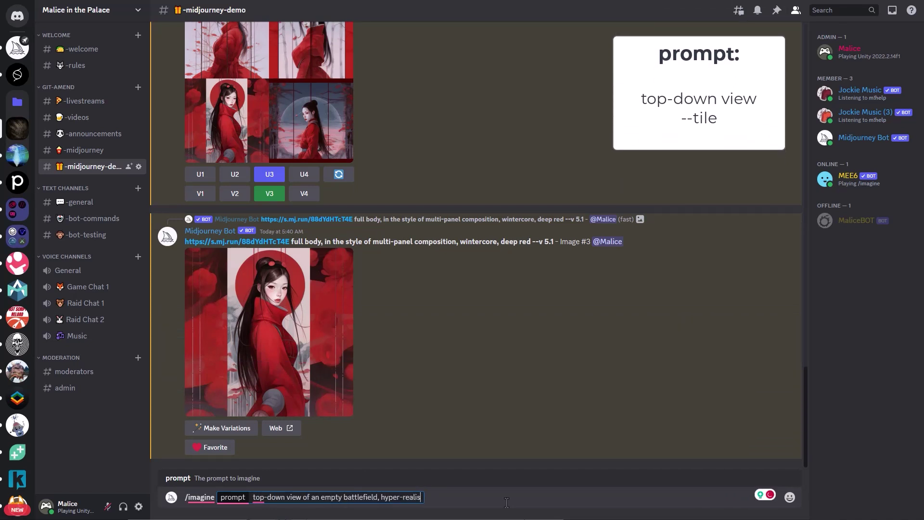
pyautogui.write('tic pop, cinematic --ar')
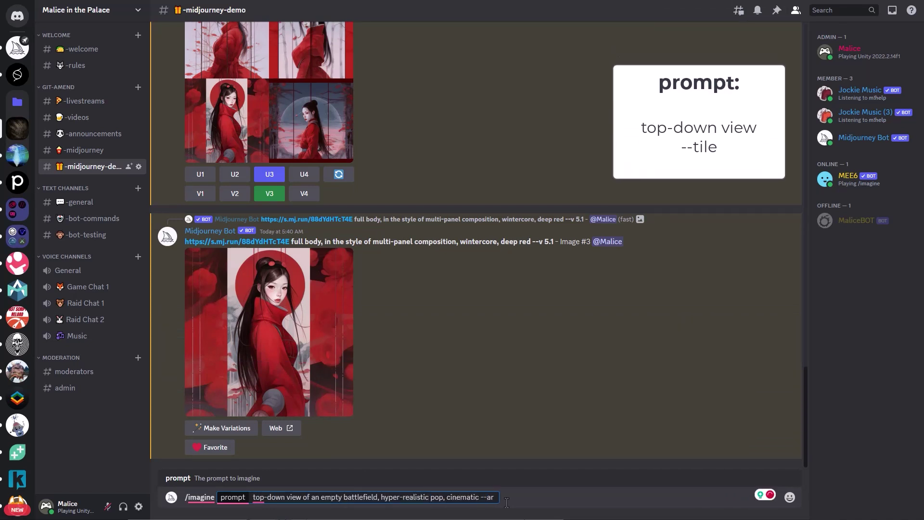
pyautogui.write(' 16:9 --tile')
pyautogui.press('Return')
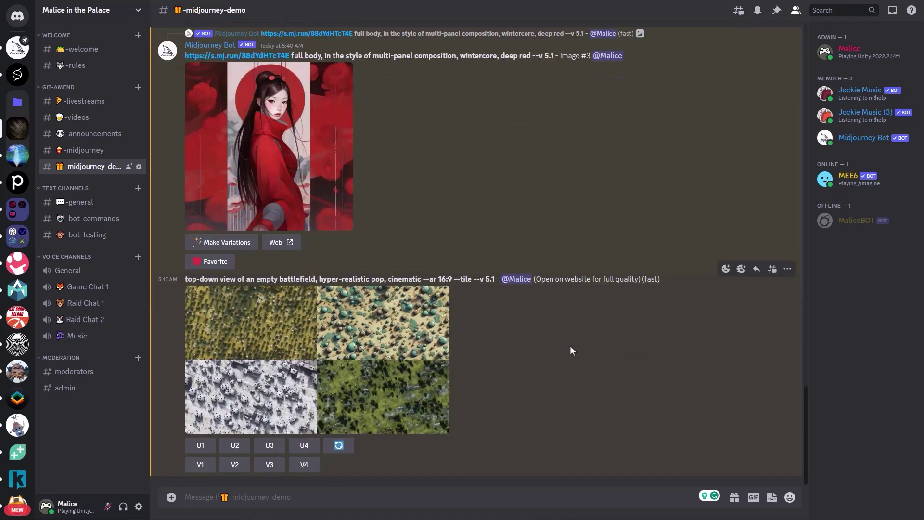
# Inspect the battlefield grid, then upscale texture 3 and preview it.
pyautogui.click(298, 355)
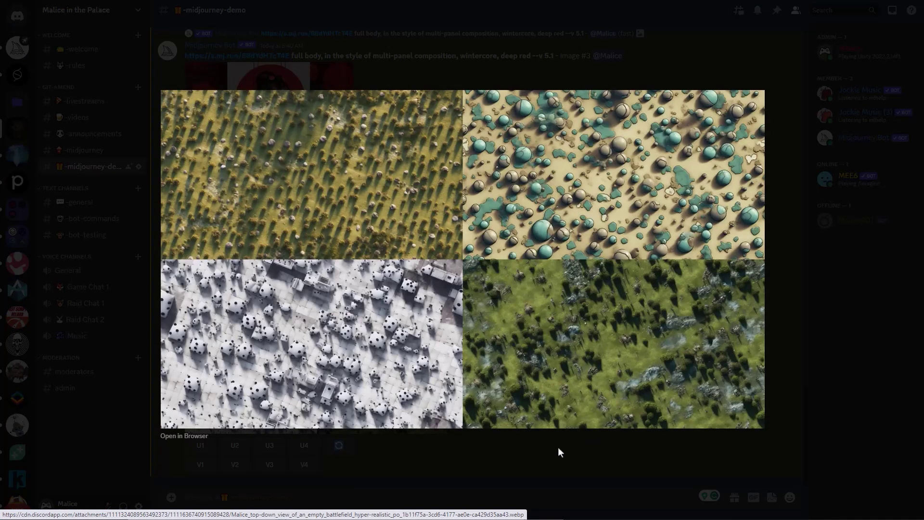
pyautogui.click(379, 437)
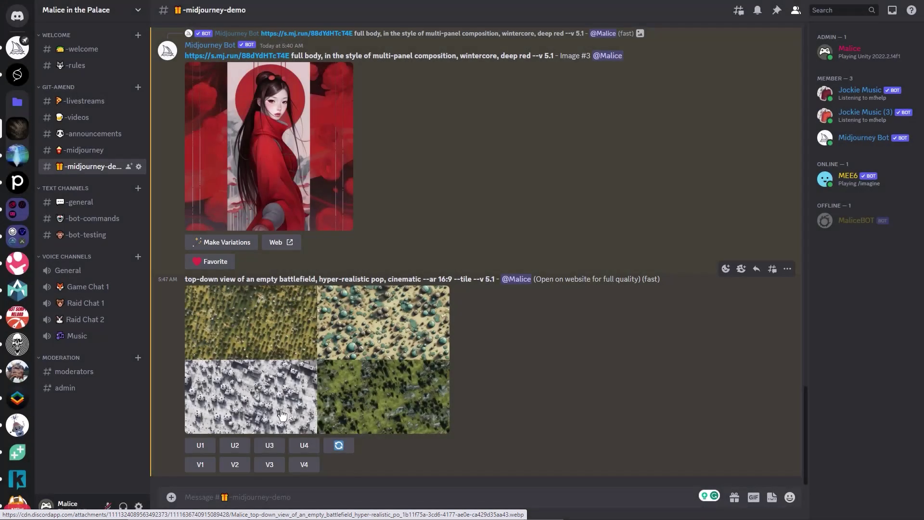
pyautogui.click(270, 445)
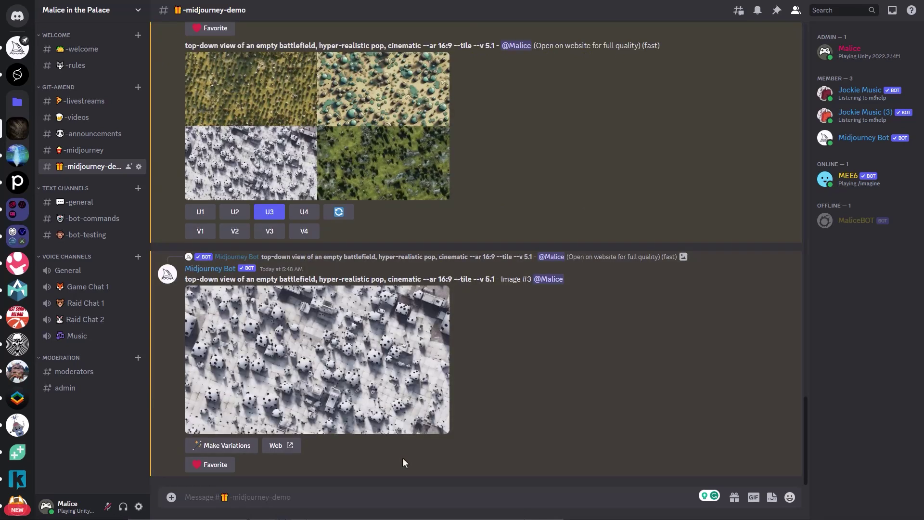
pyautogui.click(383, 408)
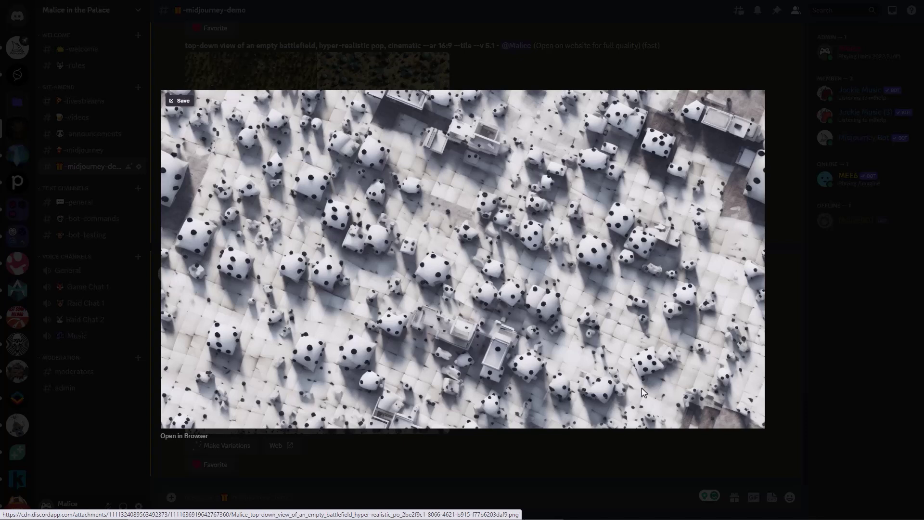
# Upscale the grassy green battlefield texture 4 and check it full size.
pyautogui.click(813, 414)
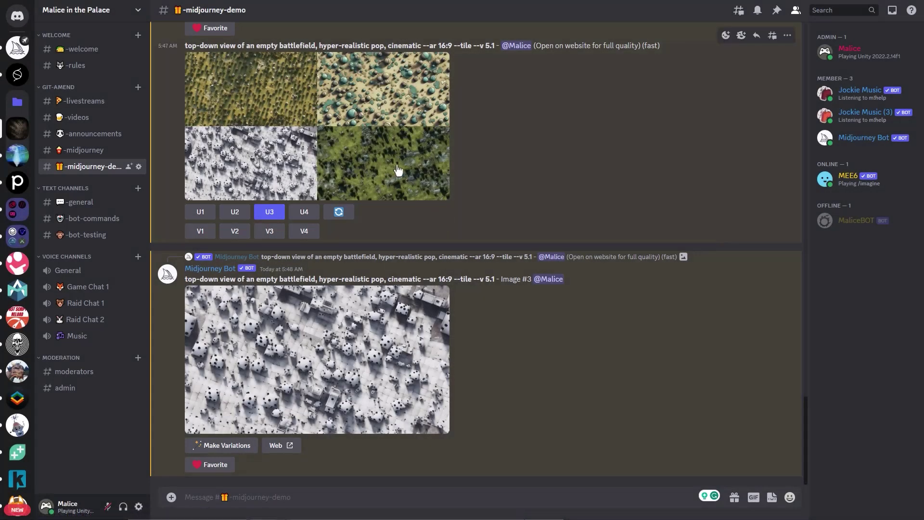
pyautogui.click(303, 212)
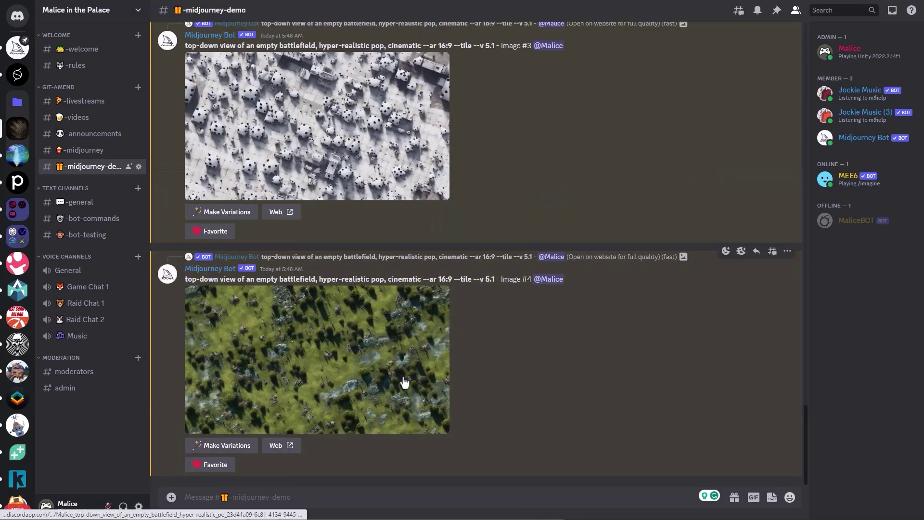
pyautogui.click(405, 381)
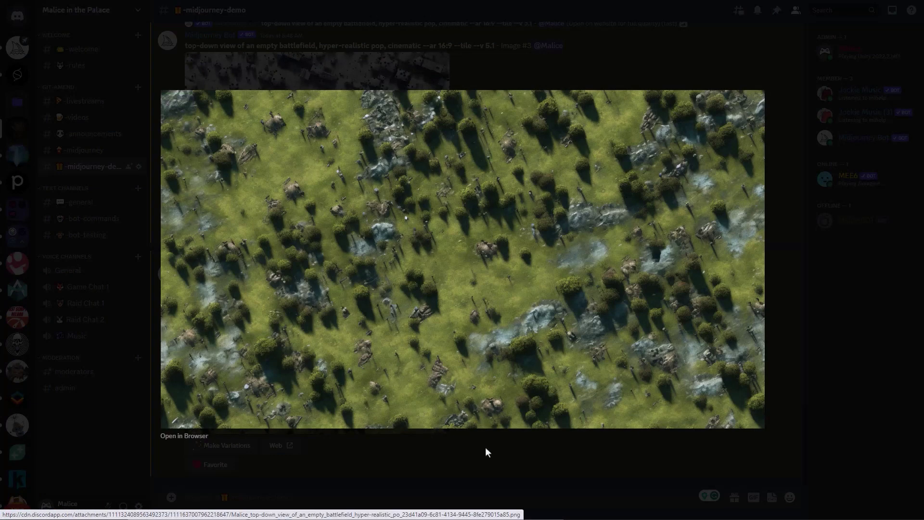
pyautogui.click(578, 458)
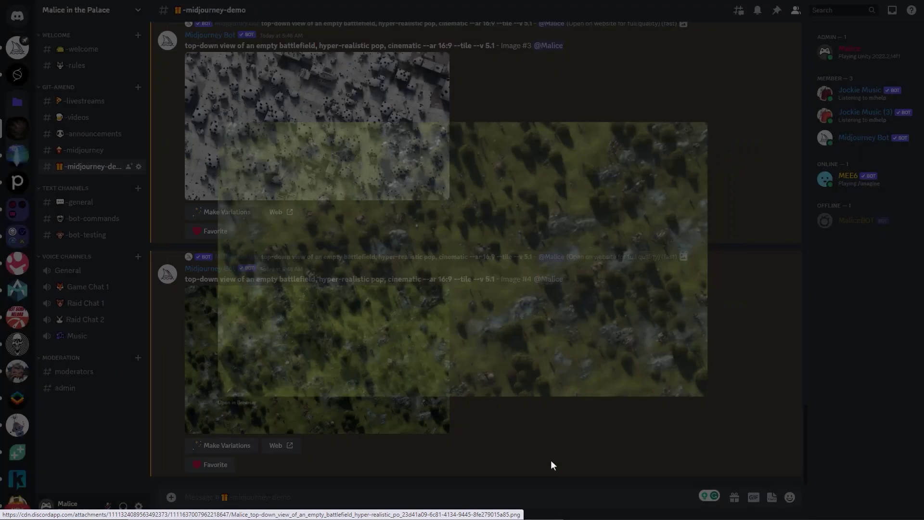
# Run /imagine 'sword game icon, zelda, multiple styles, photo-realistic, white background --no outline'.
pyautogui.write('/imag')
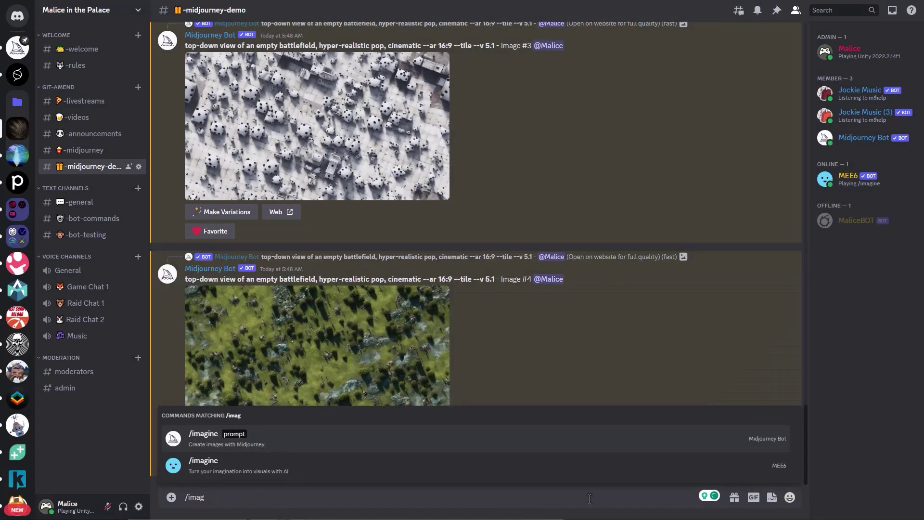
pyautogui.press('Tab')
pyautogui.write('sword')
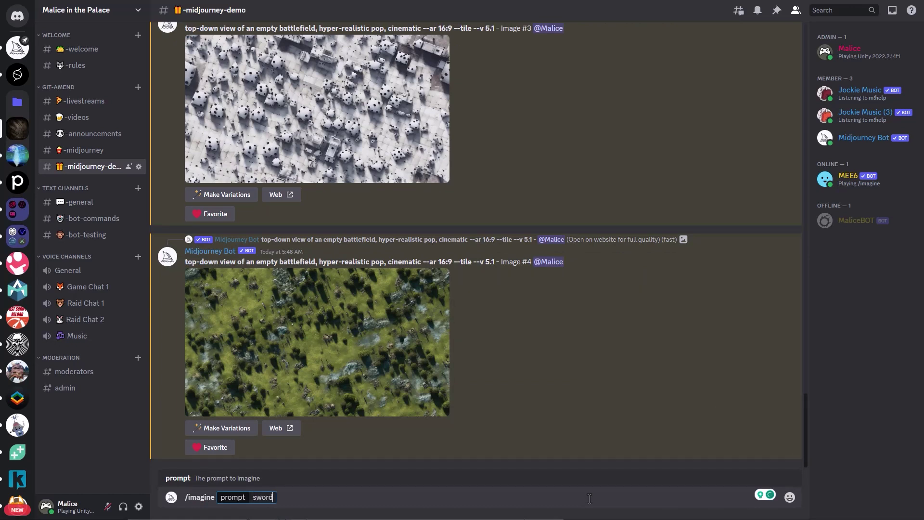
pyautogui.write(' game icon,')
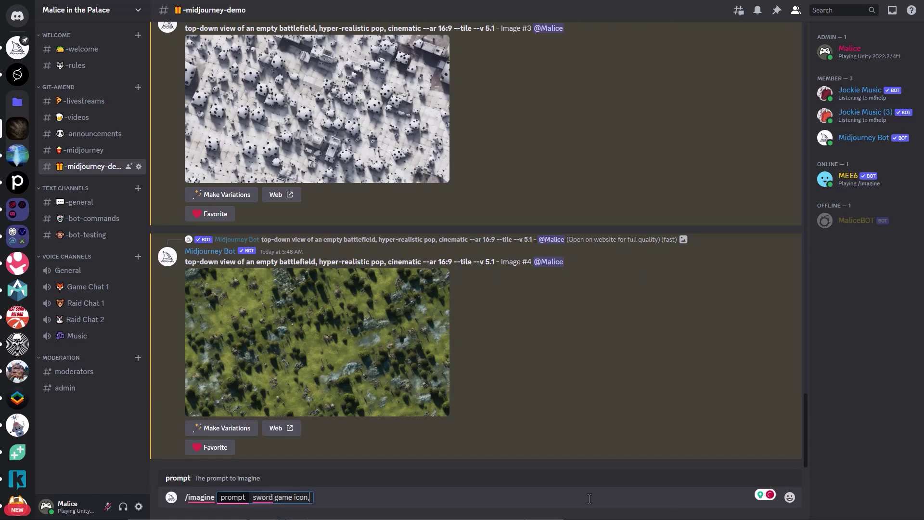
pyautogui.write(' zelda, multiple s')
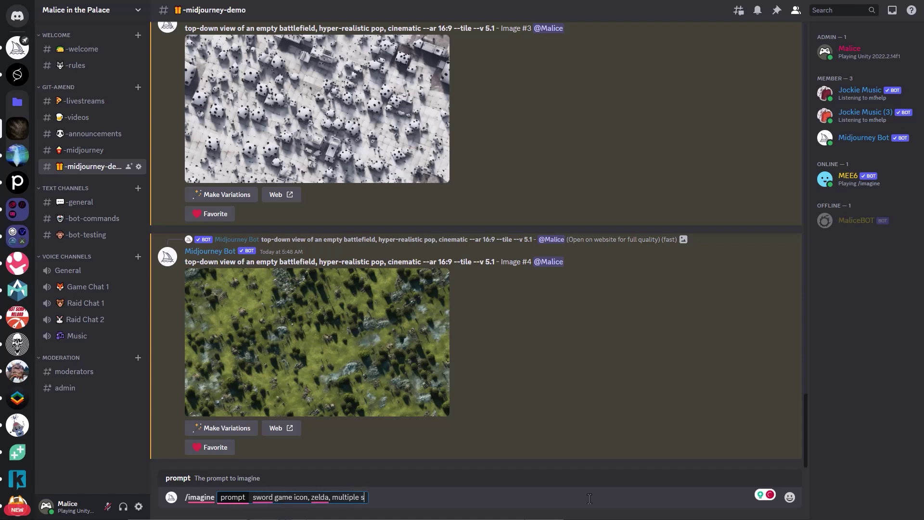
pyautogui.write('tyles, photo-realistic')
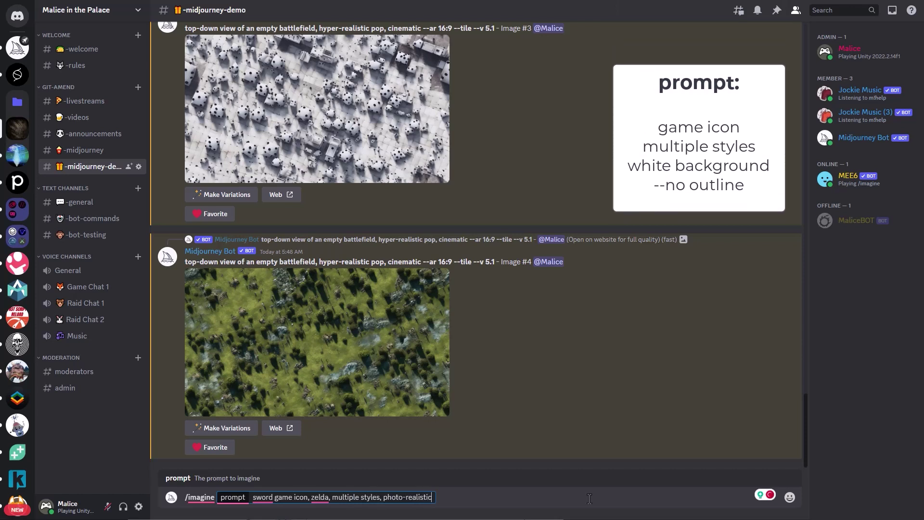
pyautogui.write(', white backg')
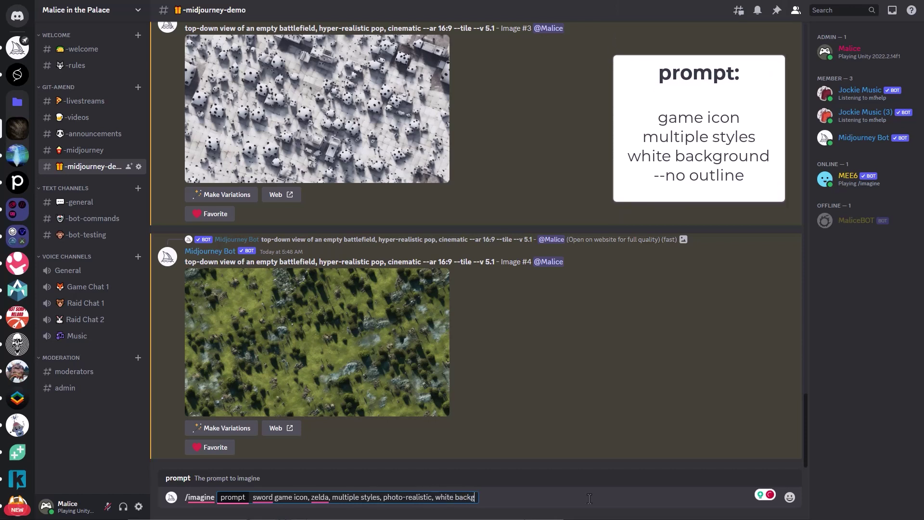
pyautogui.write('round --')
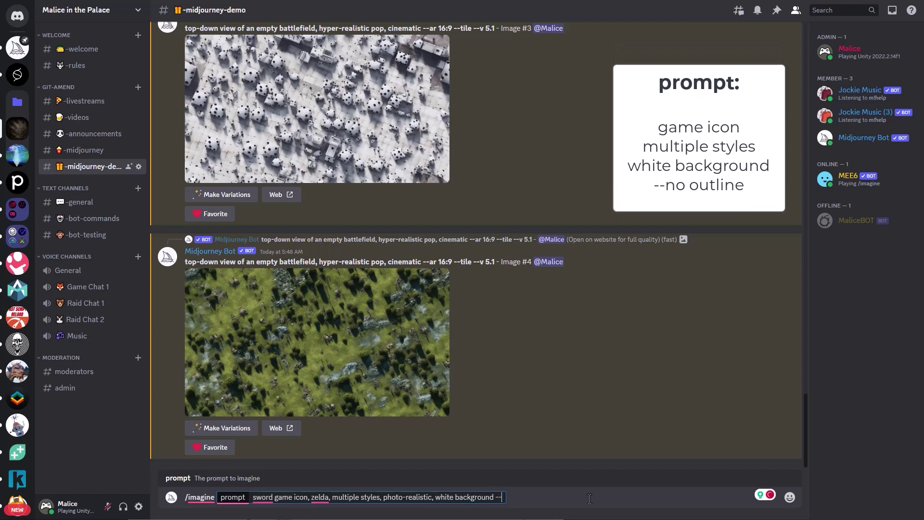
pyautogui.write('no outline')
pyautogui.press('Return')
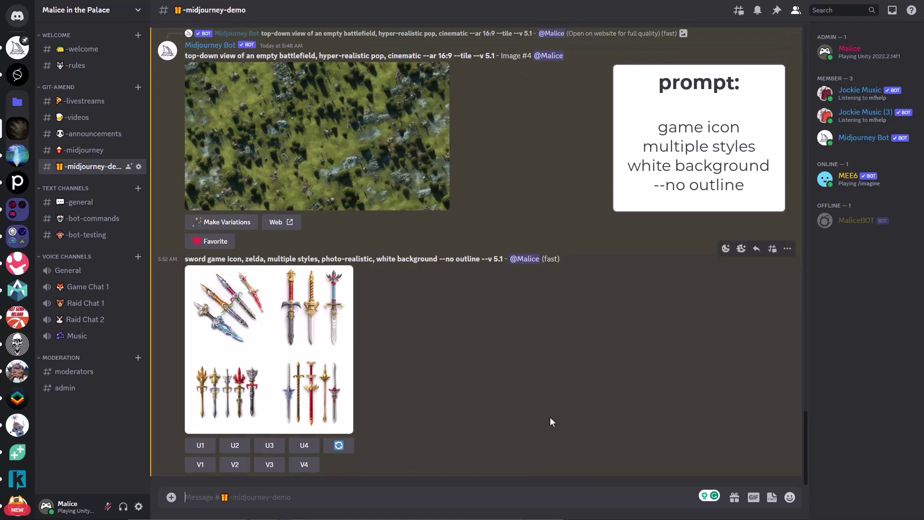
# Upscale sword set 2 and save the upscaled image as swords.png.
pyautogui.click(318, 370)
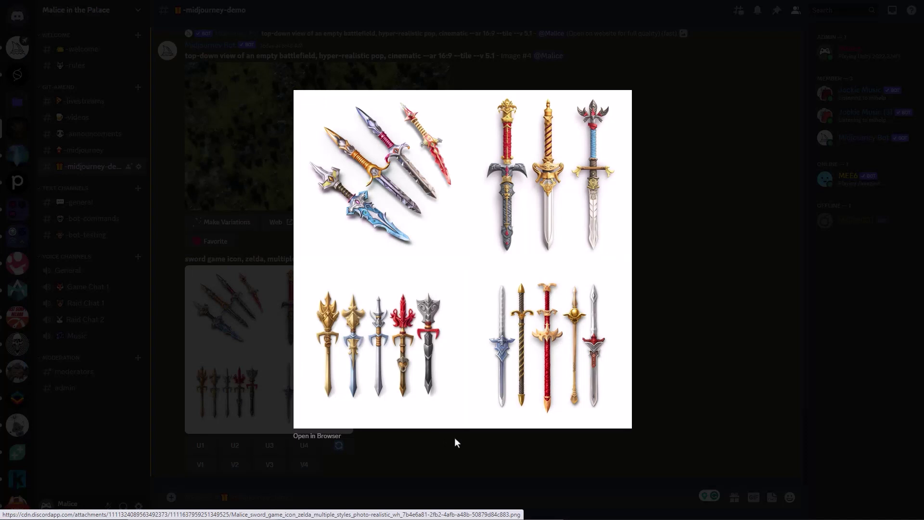
pyautogui.click(658, 287)
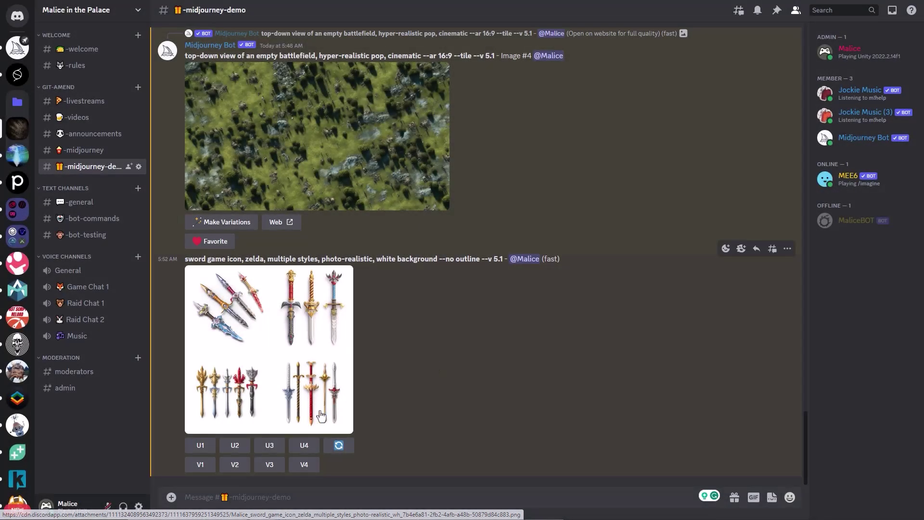
pyautogui.click(236, 448)
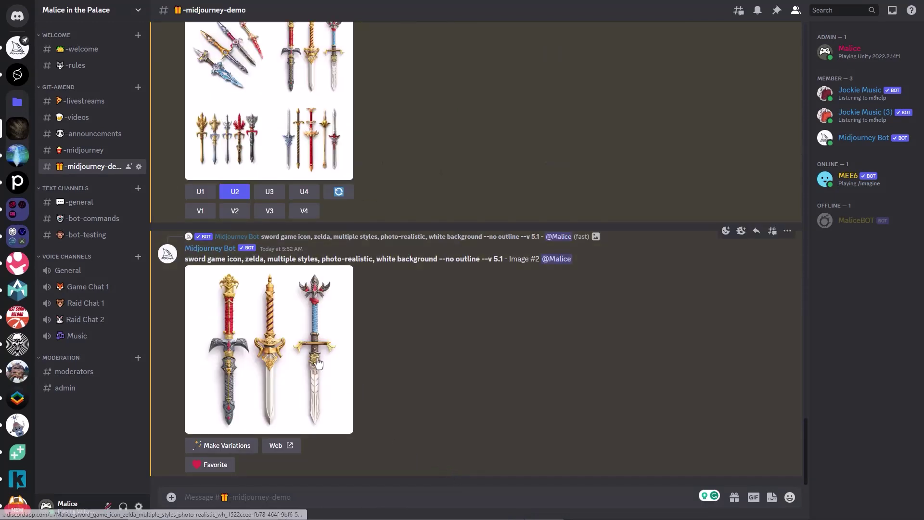
pyautogui.click(319, 364)
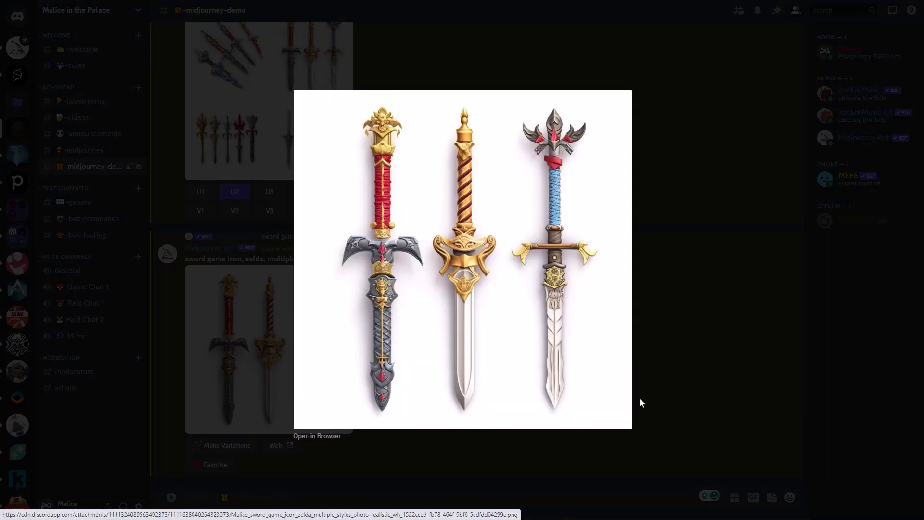
pyautogui.moveTo(632, 405)
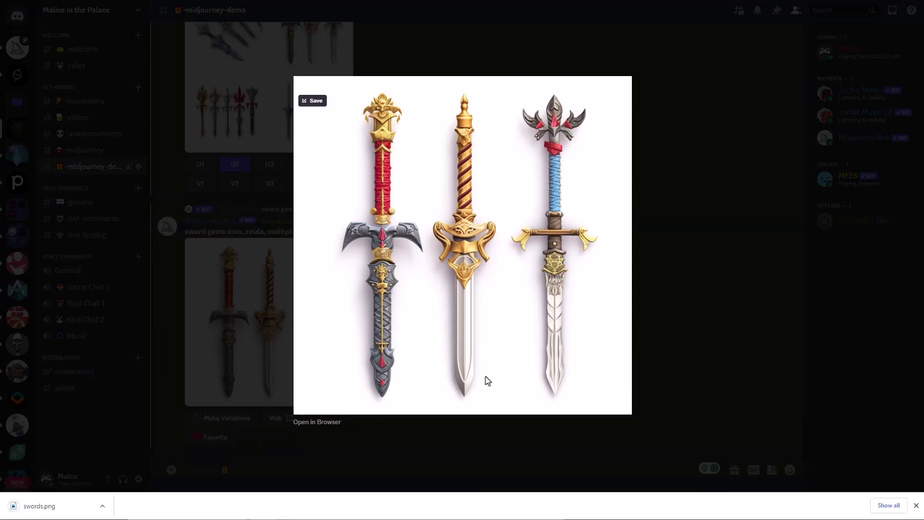
pyautogui.click(762, 412)
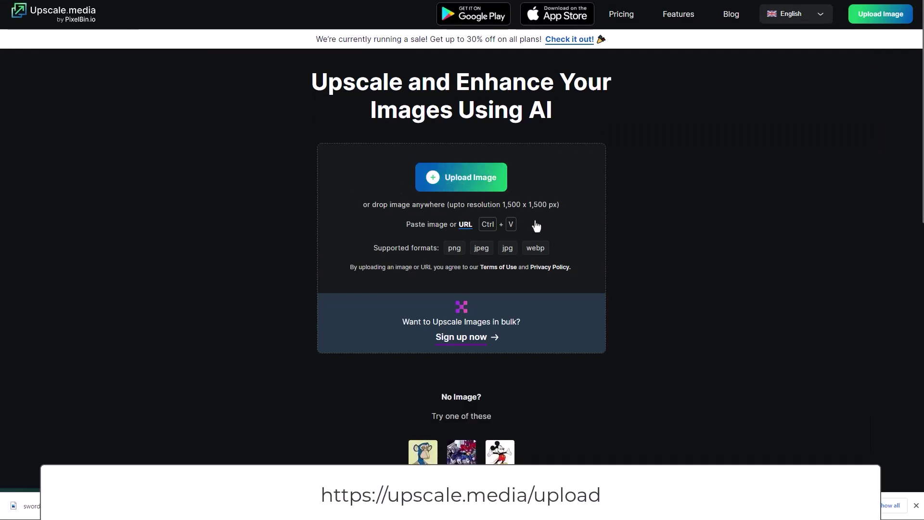
# Paste swords.png into Upscale.media, upscale it 4x to 2812 × 2812, and download the AI result.
pyautogui.hotkey('ctrl', 'v')
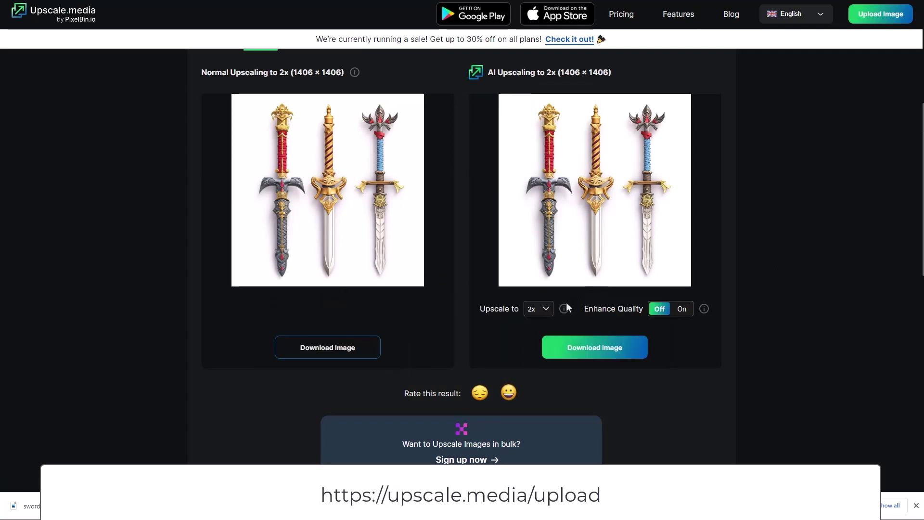
pyautogui.click(546, 310)
pyautogui.click(532, 338)
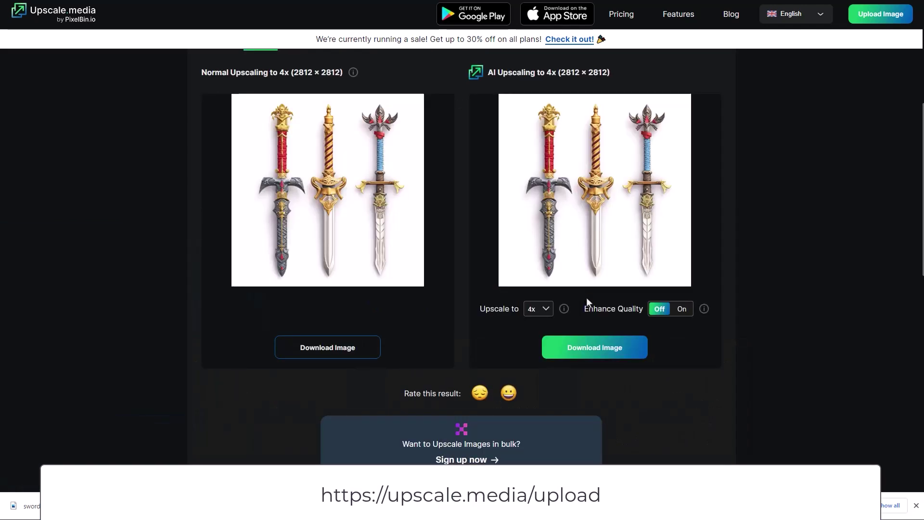
pyautogui.click(599, 351)
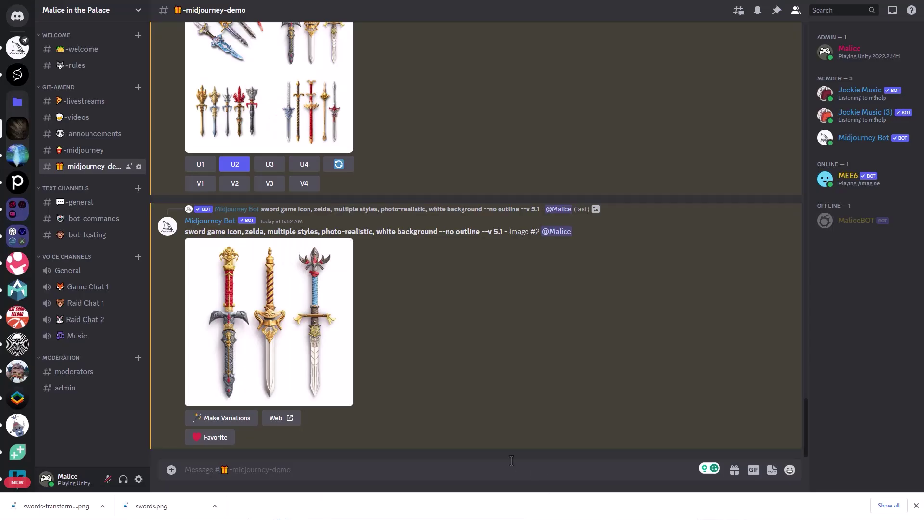
# Send Midjourney's /settings command in the channel to show the --v 5.1 and remix options.
pyautogui.click(506, 468)
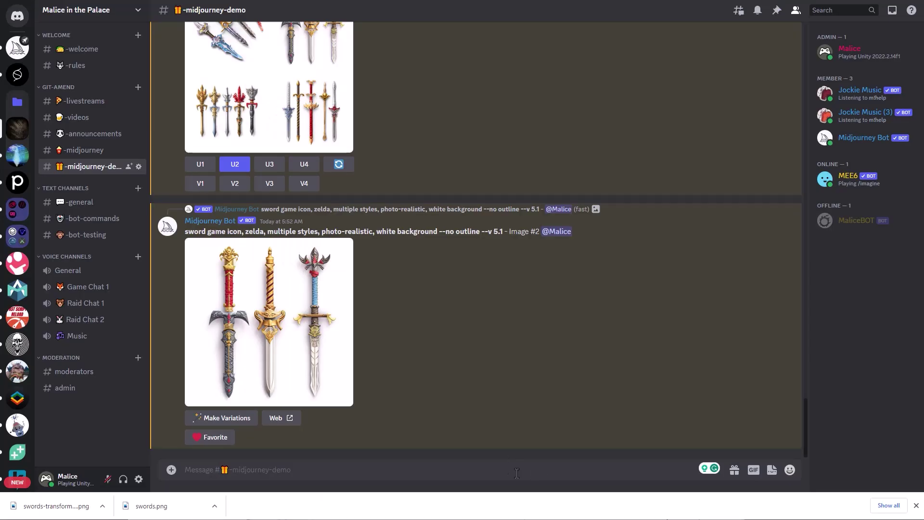
pyautogui.write('/set')
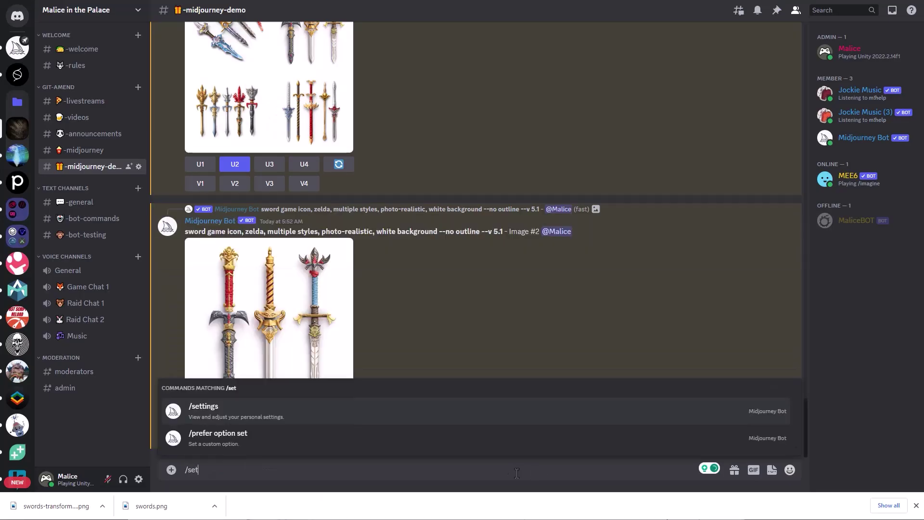
pyautogui.write('t')
pyautogui.press('Tab')
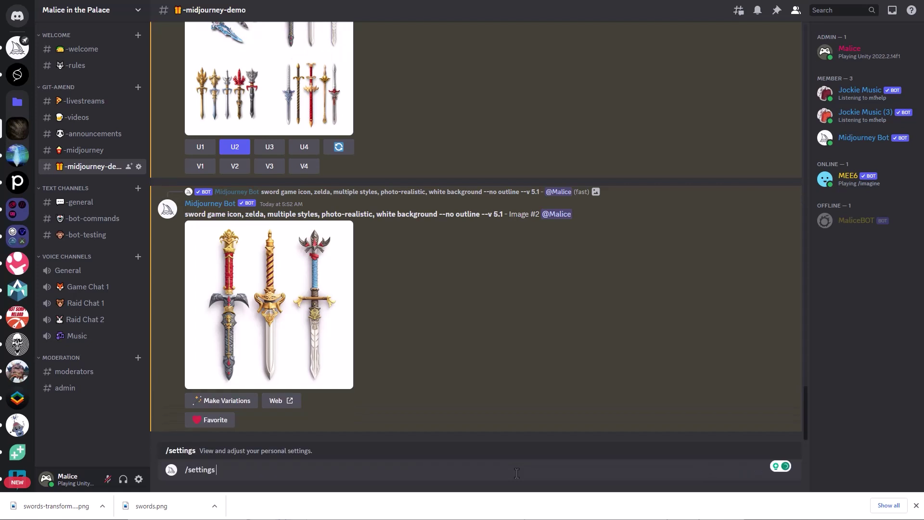
pyautogui.press('Return')
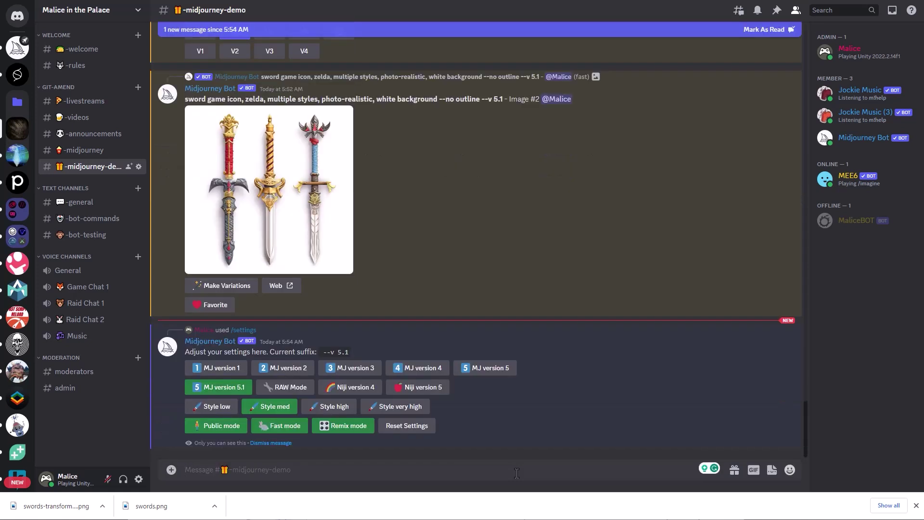